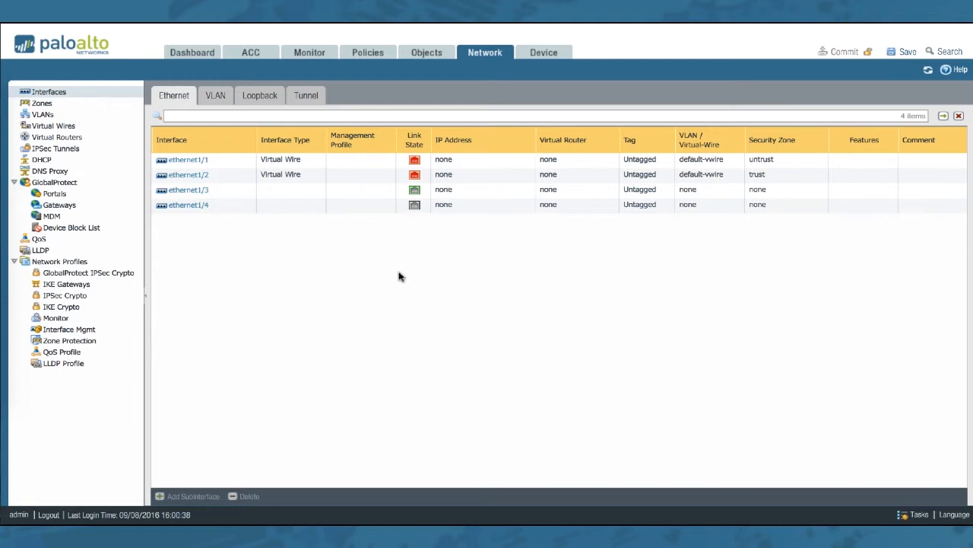
- Change the ethernet1/2 interface type to Layer3 and apply the change
{"action": "left_click", "coordinate": [196, 178]}
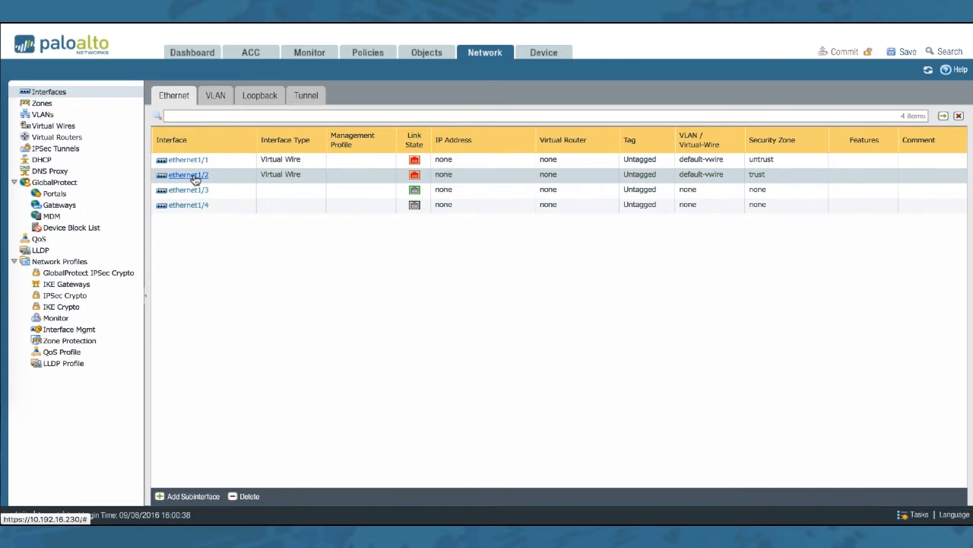
{"action": "left_click", "coordinate": [196, 176]}
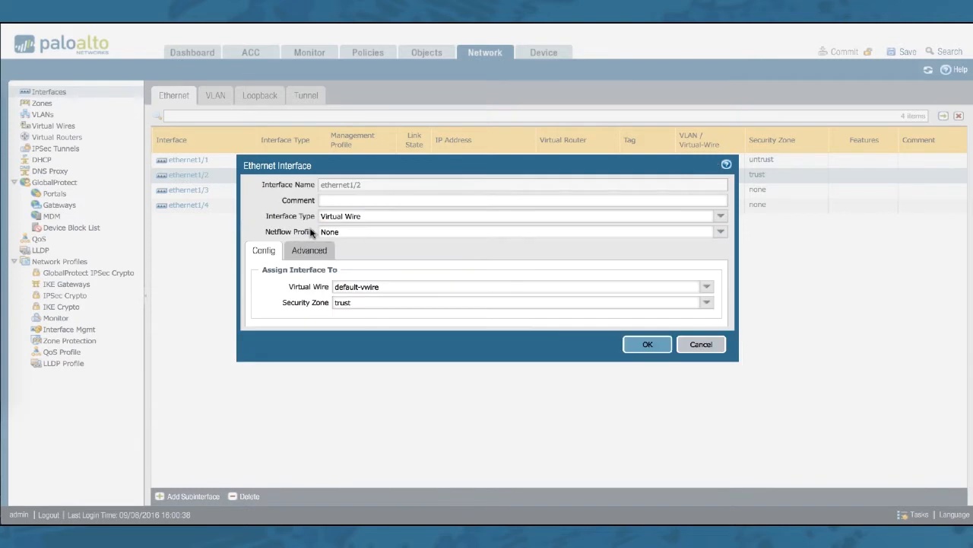
{"action": "left_click", "coordinate": [721, 219]}
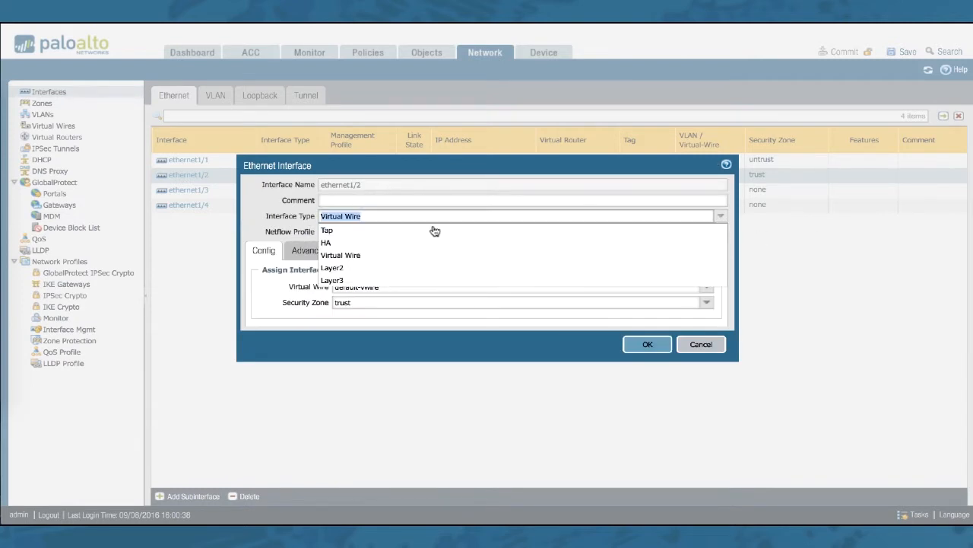
{"action": "left_click", "coordinate": [342, 282]}
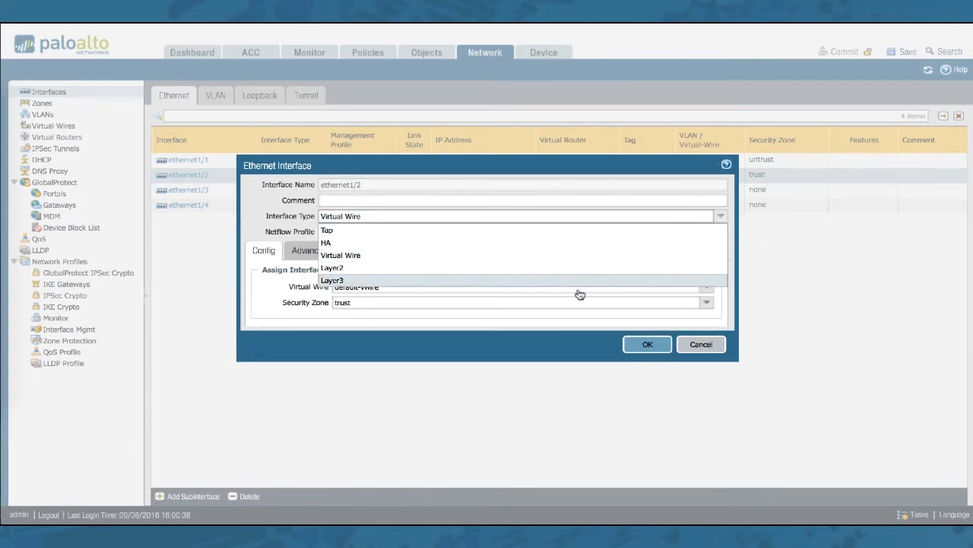
{"action": "left_click", "coordinate": [645, 346]}
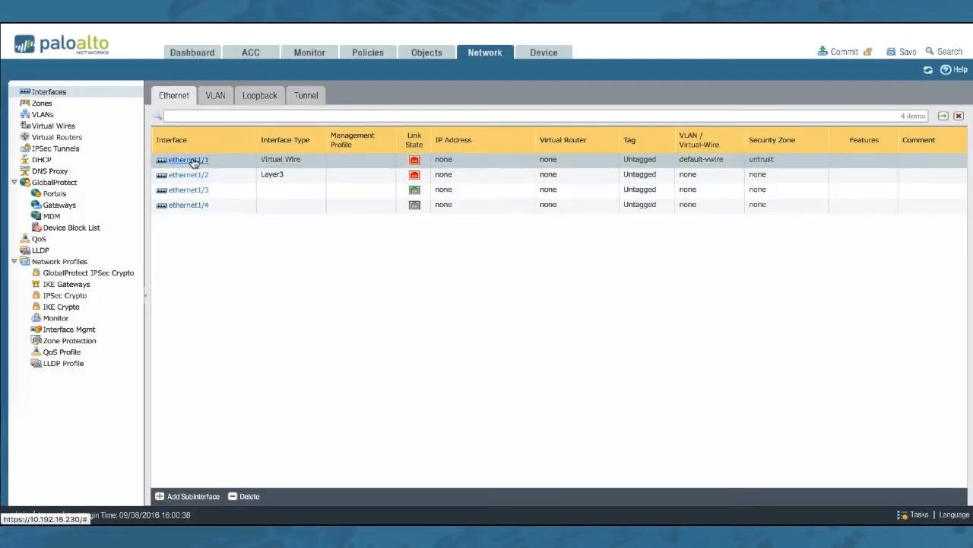
- Change the ethernet1/1 interface type to Layer3 and assign it to the default virtual router
{"action": "left_click", "coordinate": [193, 160]}
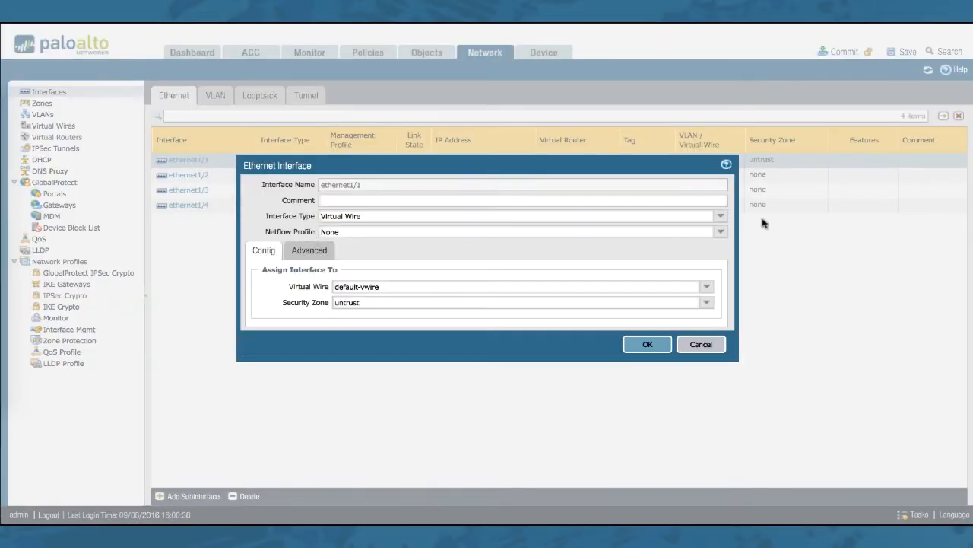
{"action": "left_click", "coordinate": [721, 217]}
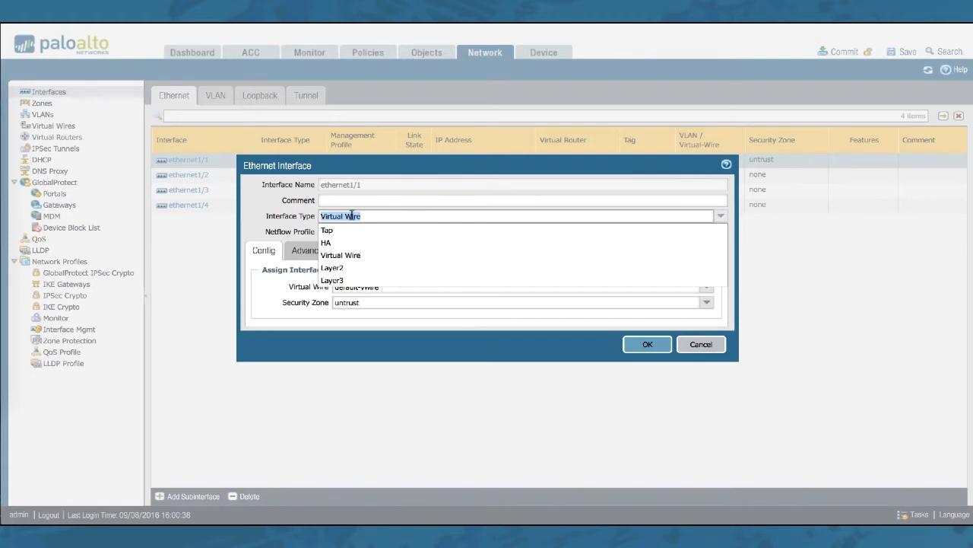
{"action": "left_click", "coordinate": [334, 280]}
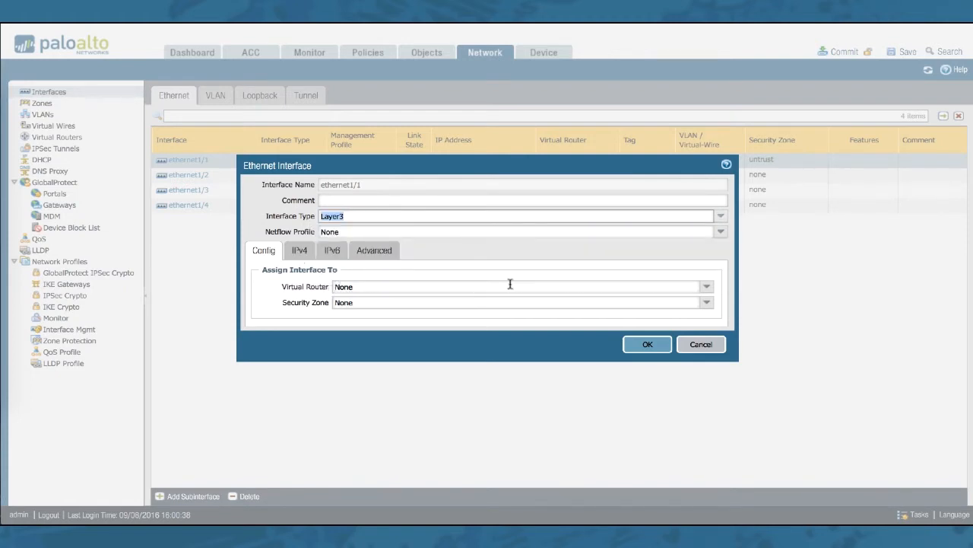
{"action": "left_click", "coordinate": [706, 286]}
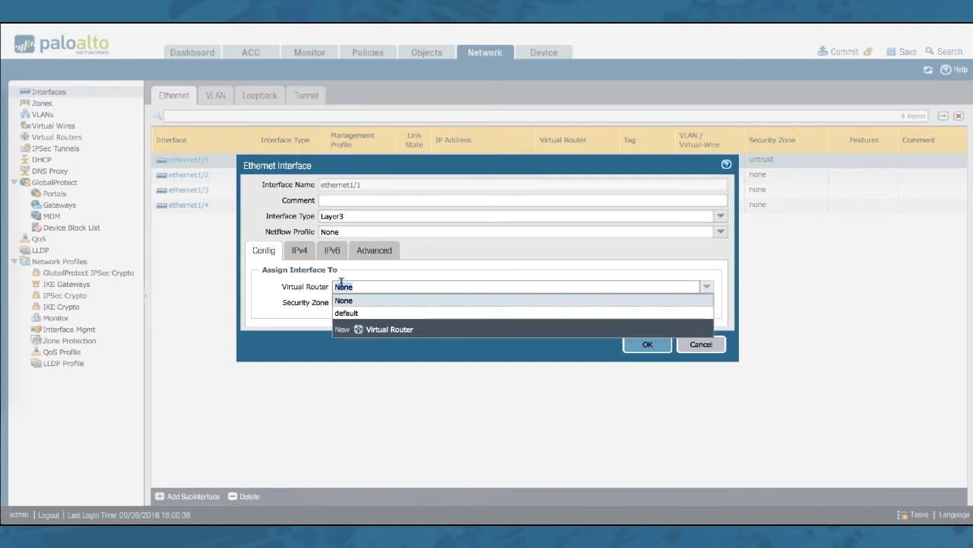
{"action": "left_click", "coordinate": [345, 314]}
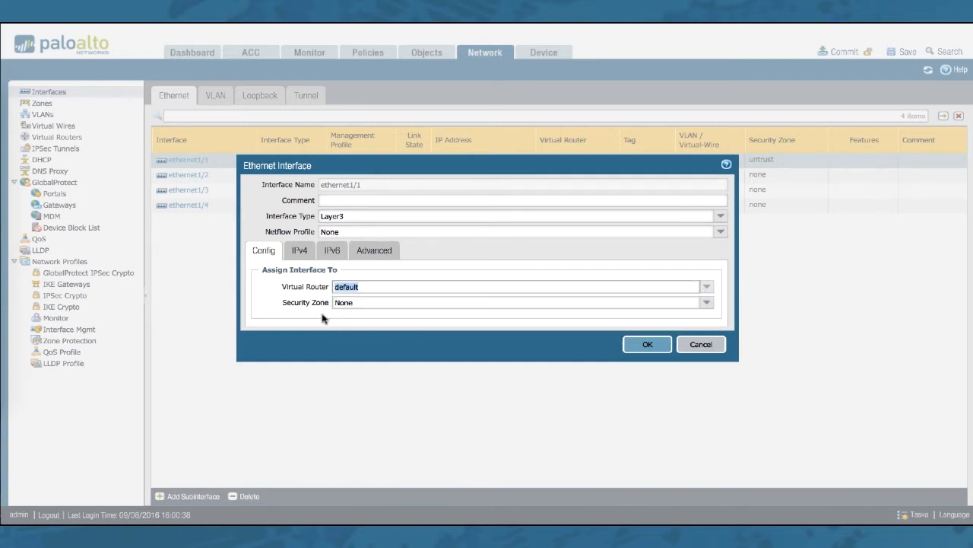
- Create a new security zone named isp-untrust for ethernet1/1
{"action": "left_click", "coordinate": [706, 302]}
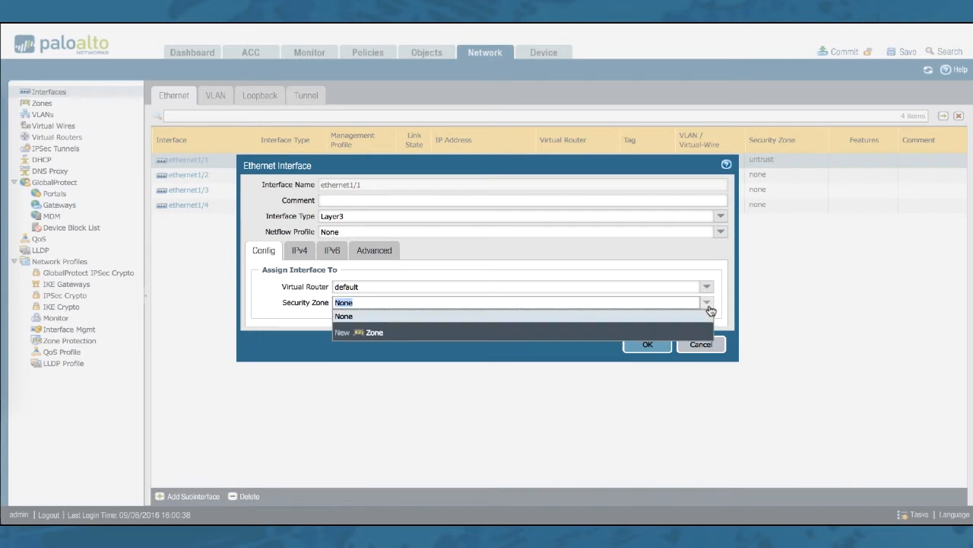
{"action": "left_click", "coordinate": [375, 334]}
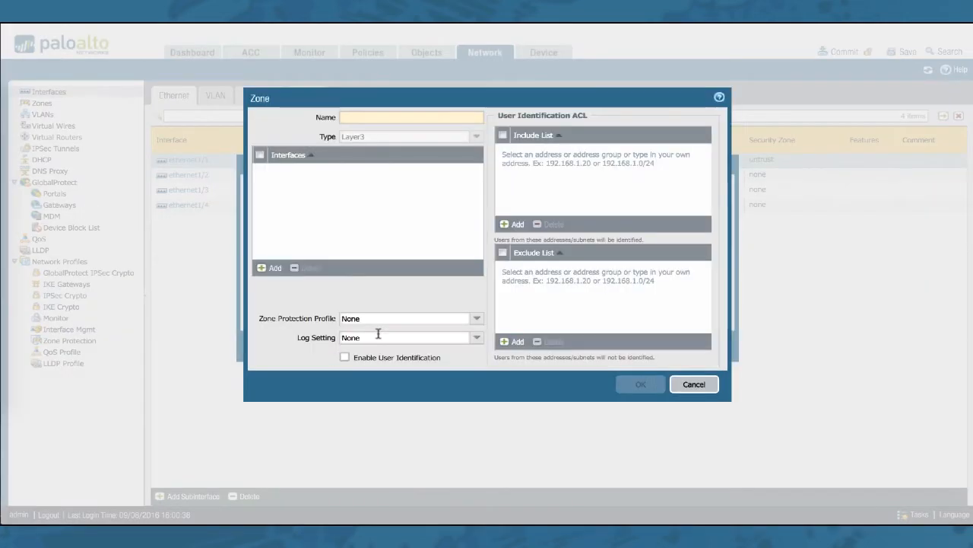
{"action": "type", "text": "isp-"}
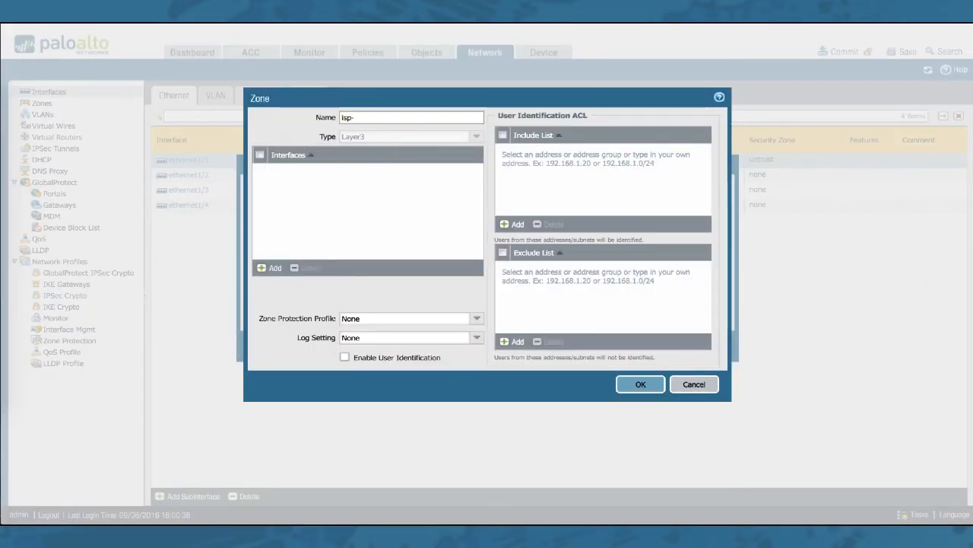
{"action": "type", "text": "untrust"}
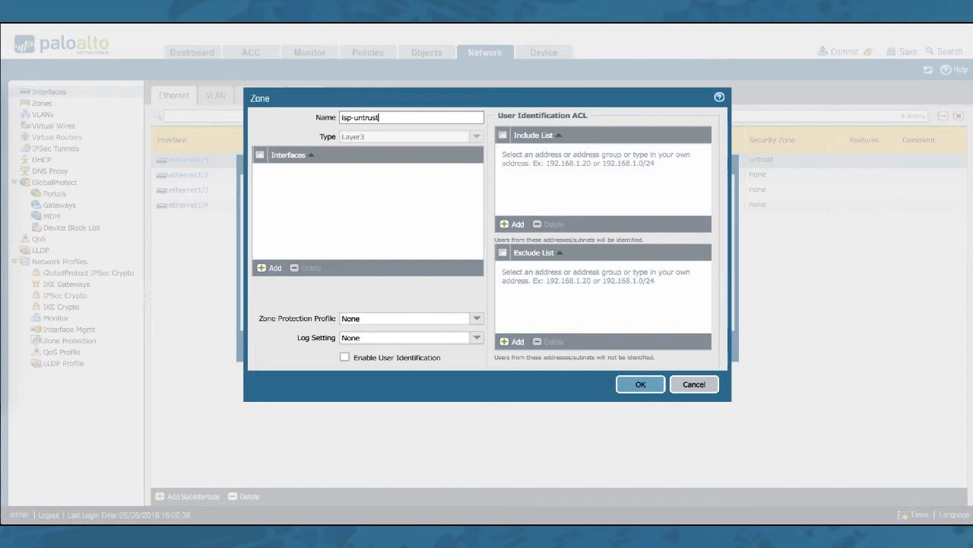
{"action": "left_click", "coordinate": [643, 385]}
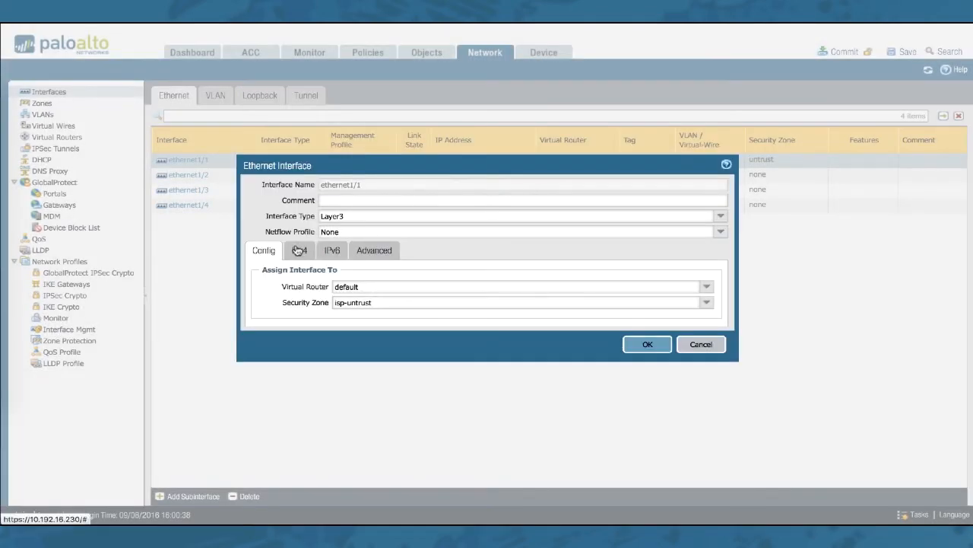
- Examine the PPPoE options in ethernet1/1's IPv4 settings, including the advanced authentication choices
{"action": "left_click", "coordinate": [298, 251]}
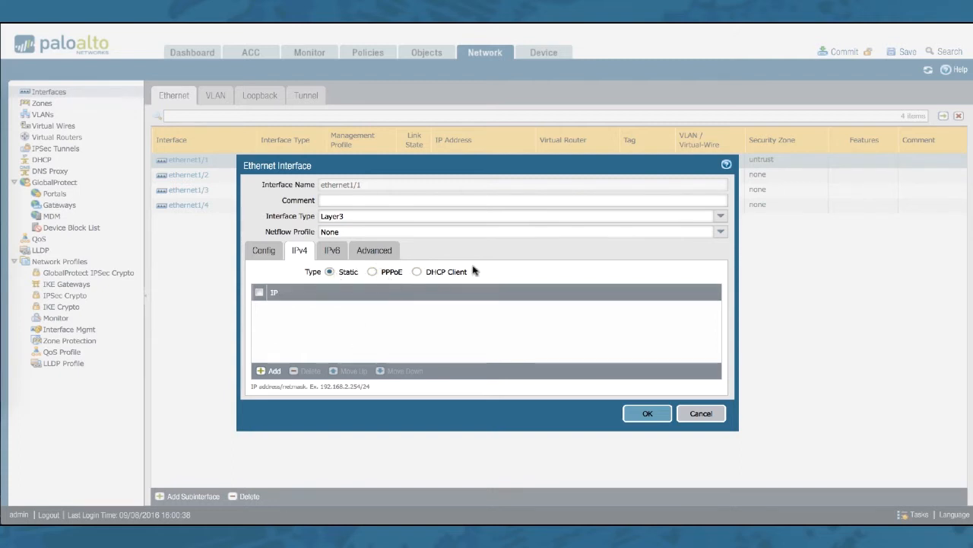
{"action": "left_click", "coordinate": [372, 272]}
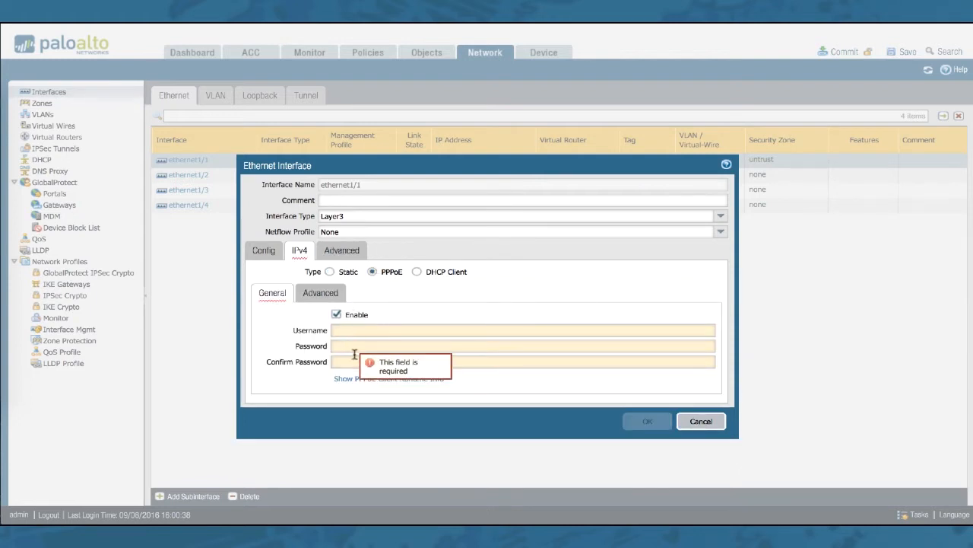
{"action": "left_click", "coordinate": [330, 297]}
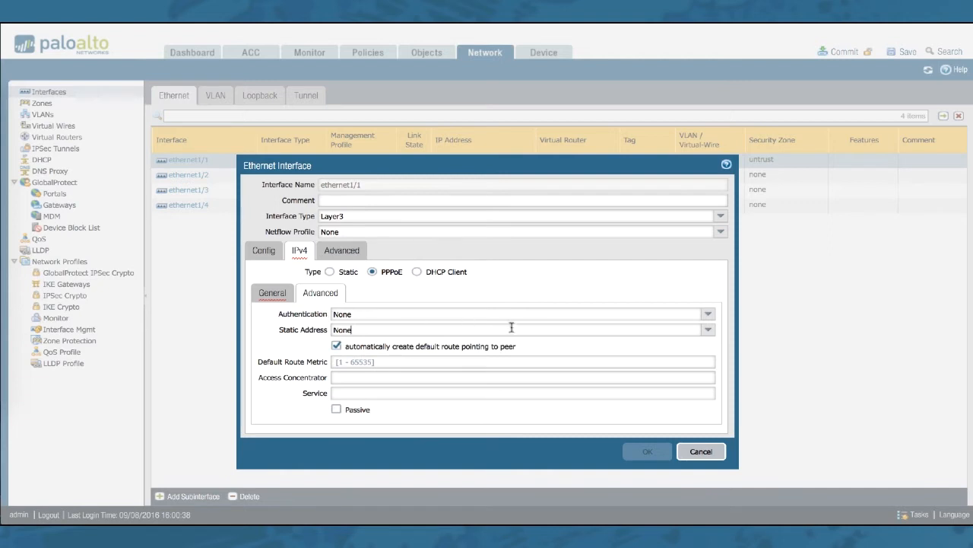
{"action": "left_click", "coordinate": [711, 315]}
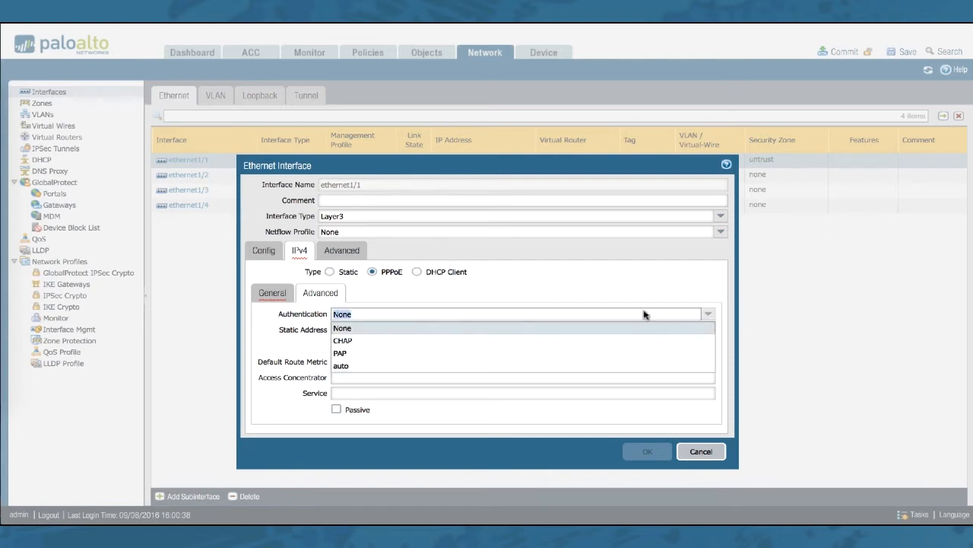
{"action": "left_click", "coordinate": [596, 280]}
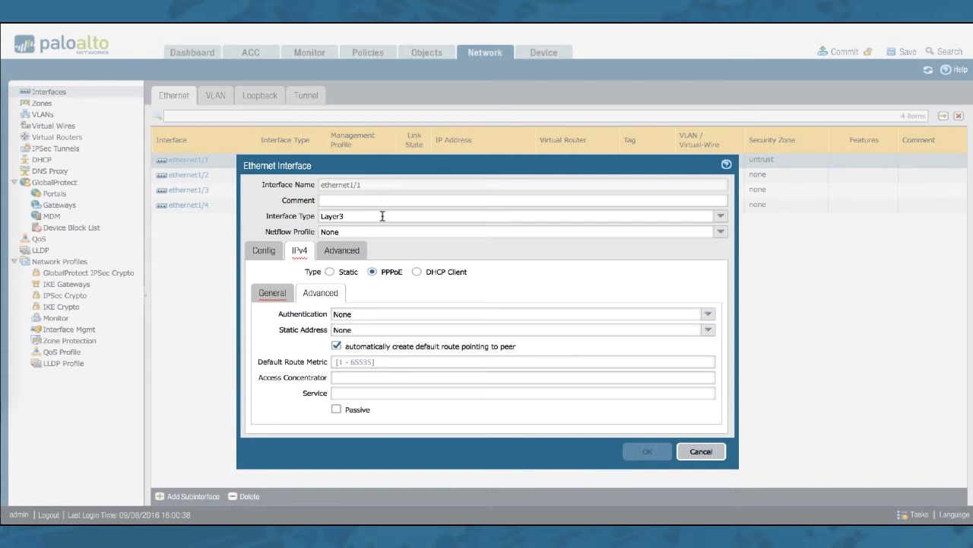
- Set ethernet1/1's IPv4 type to DHCP Client, apply it, and check the interface's dynamic IP status
{"action": "left_click", "coordinate": [417, 273]}
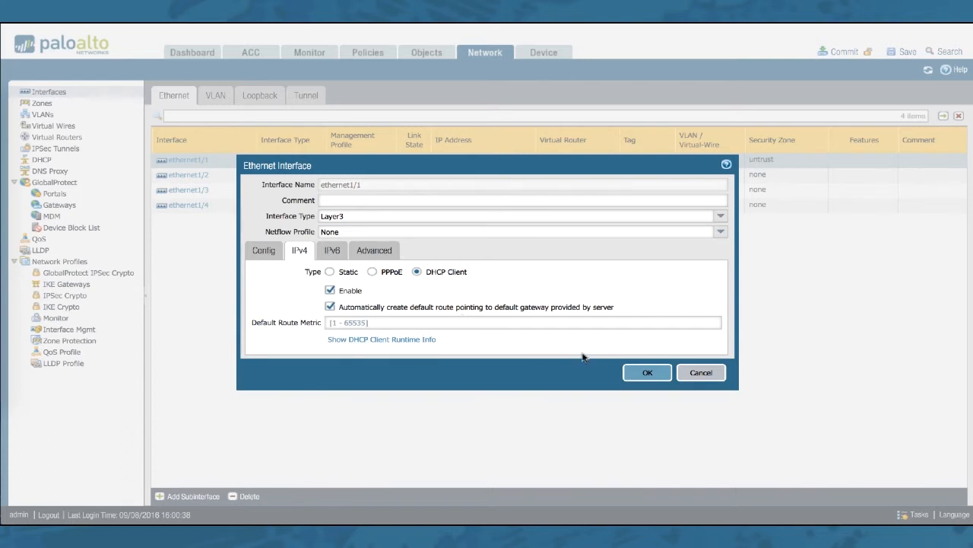
{"action": "left_click", "coordinate": [645, 371]}
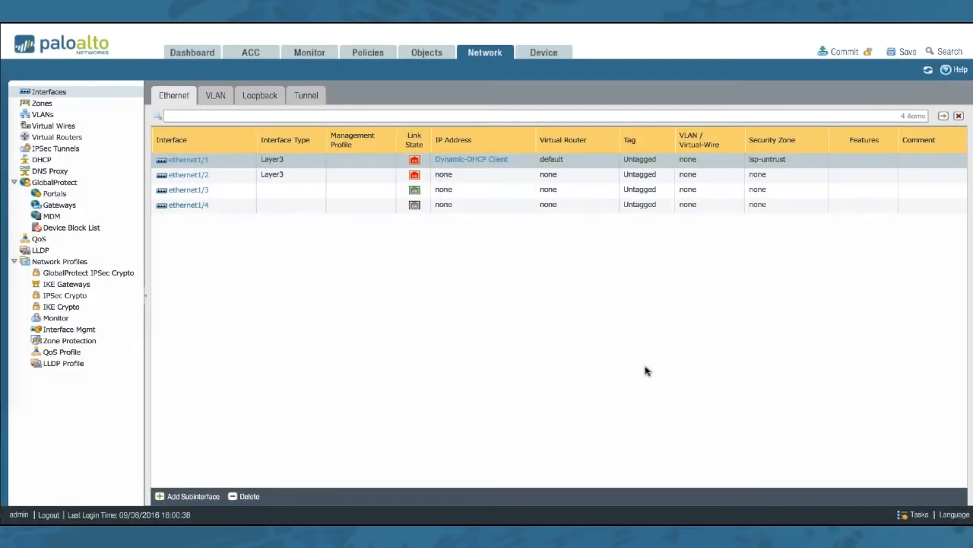
{"action": "left_click", "coordinate": [470, 159]}
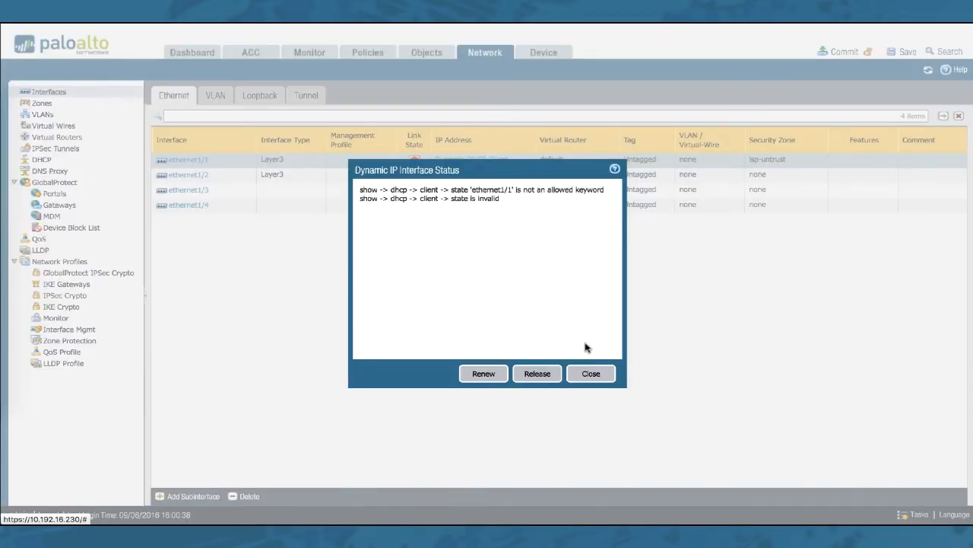
{"action": "left_click", "coordinate": [592, 373]}
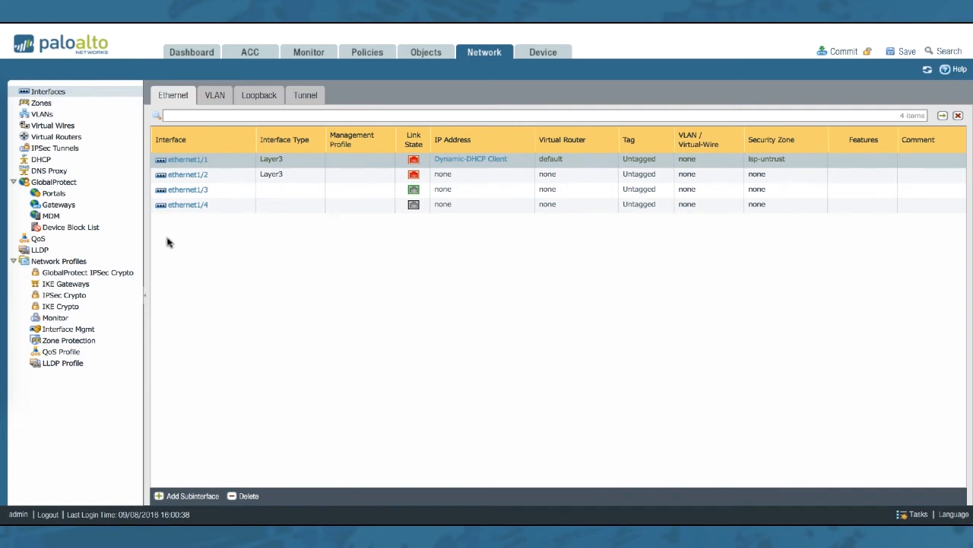
- Delete the default-vwire virtual wire and commit the configuration
{"action": "left_click", "coordinate": [65, 126]}
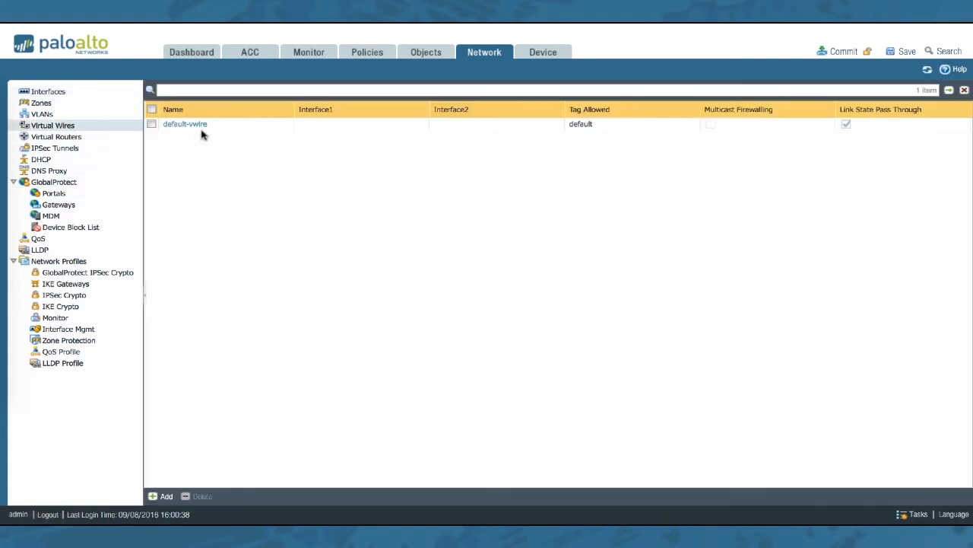
{"action": "left_click", "coordinate": [151, 124]}
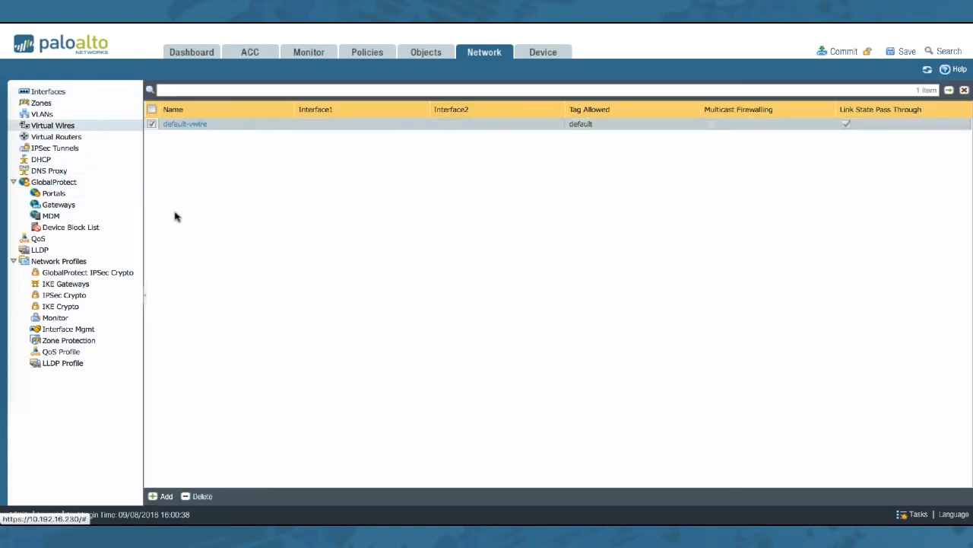
{"action": "left_click", "coordinate": [203, 497]}
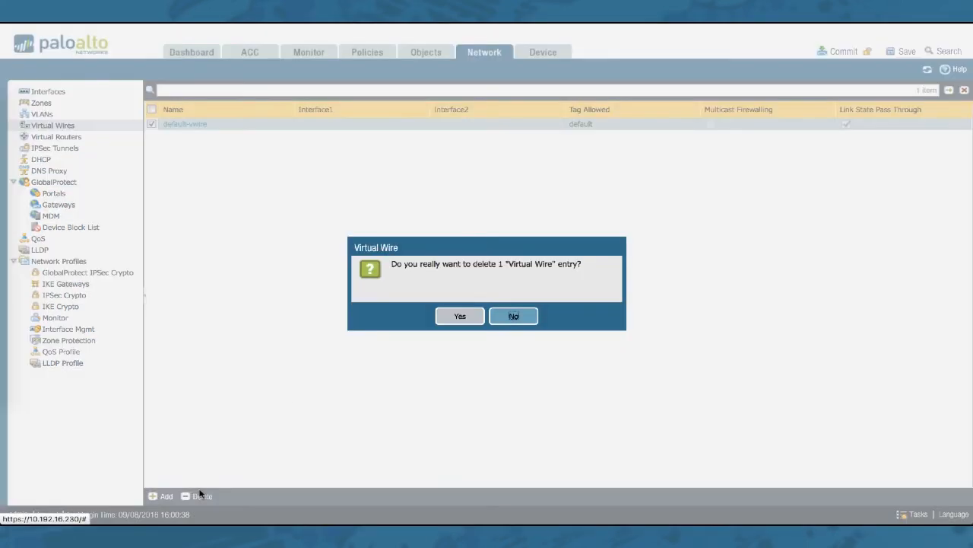
{"action": "left_click", "coordinate": [460, 317]}
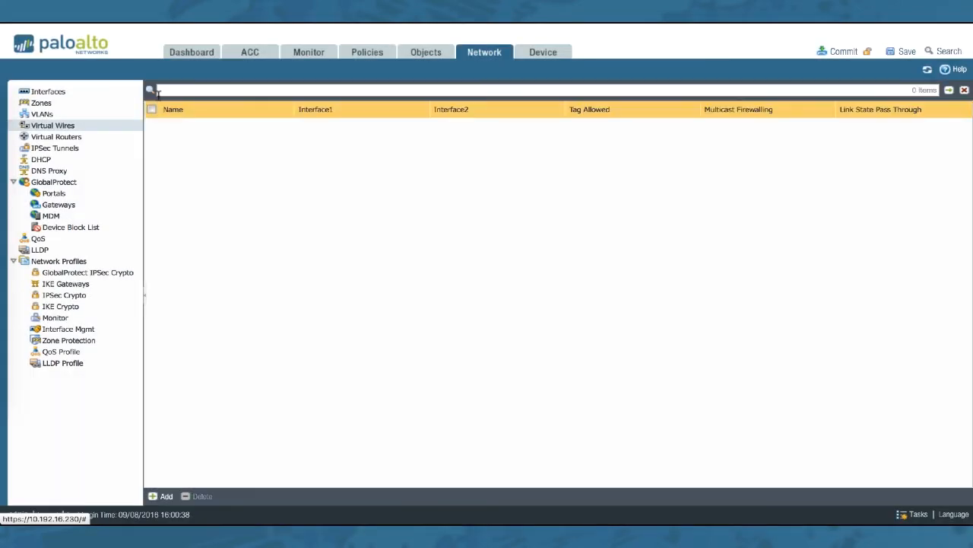
{"action": "left_click", "coordinate": [847, 50]}
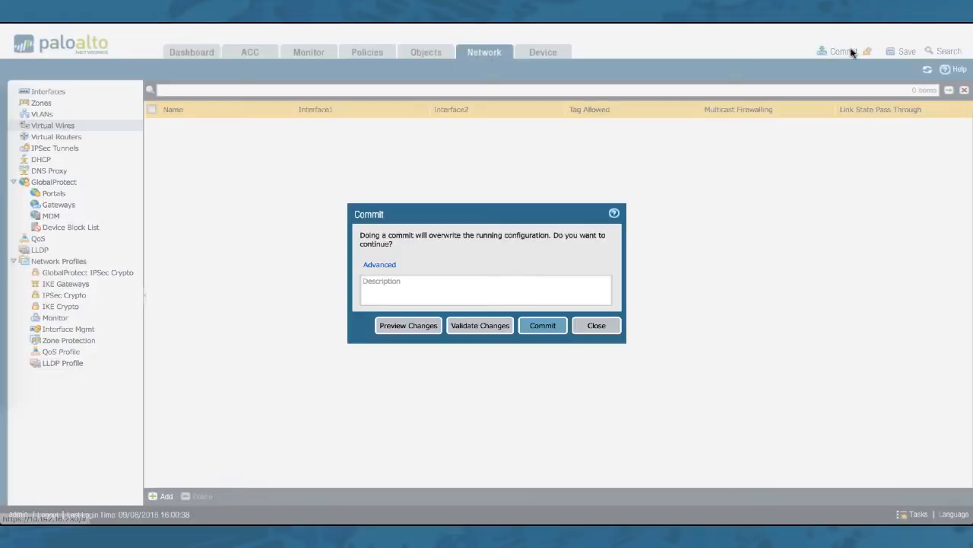
{"action": "left_click", "coordinate": [541, 325]}
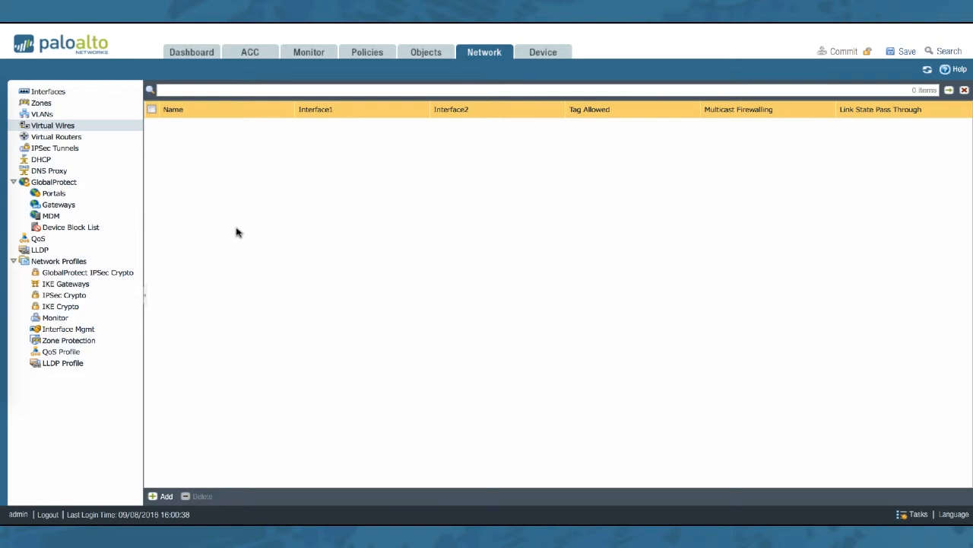
- Examine the IP address, gateway and DNS servers that ethernet1/1 received from DHCP, and release its lease
{"action": "left_click", "coordinate": [45, 92]}
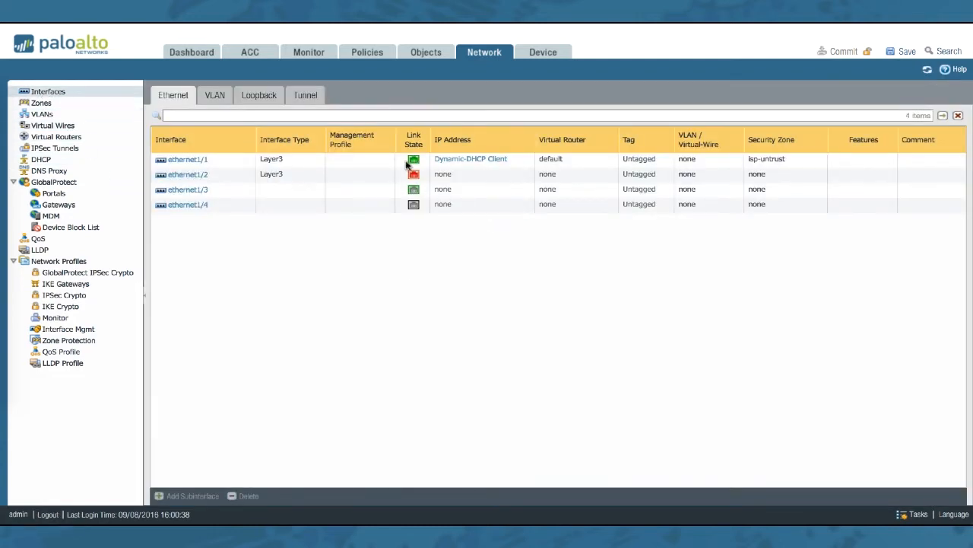
{"action": "left_click", "coordinate": [472, 162]}
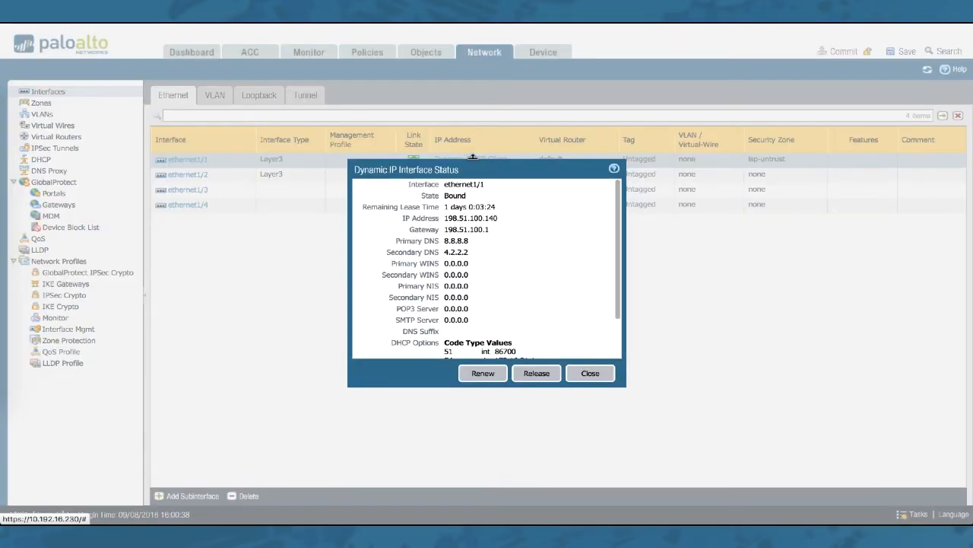
{"action": "left_click_drag", "start_coordinate": [430, 217], "coordinate": [531, 219]}
{"action": "left_click_drag", "start_coordinate": [438, 229], "coordinate": [504, 229]}
{"action": "left_click_drag", "start_coordinate": [404, 239], "coordinate": [502, 252]}
{"action": "scroll", "coordinate": [502, 259], "scroll_direction": "down", "scroll_amount": 3}
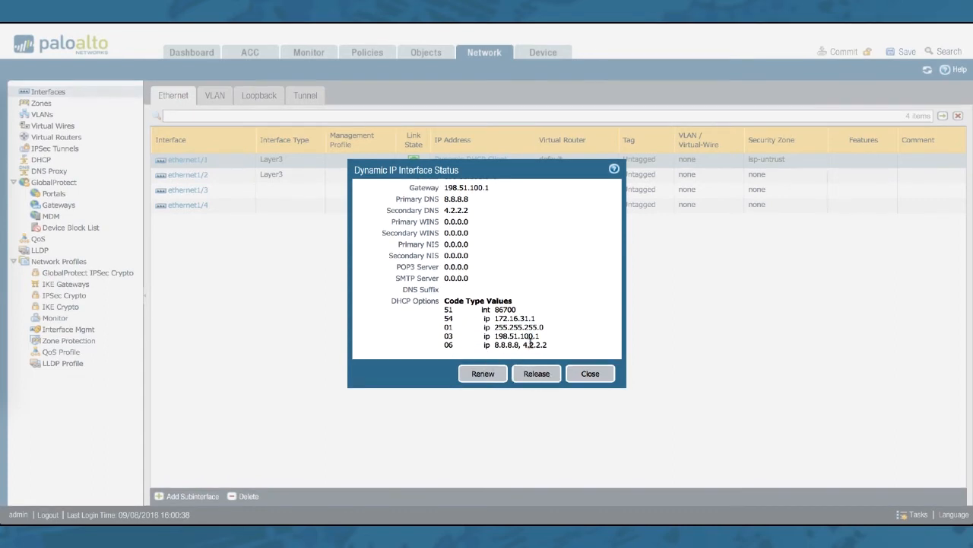
{"action": "left_click", "coordinate": [536, 375]}
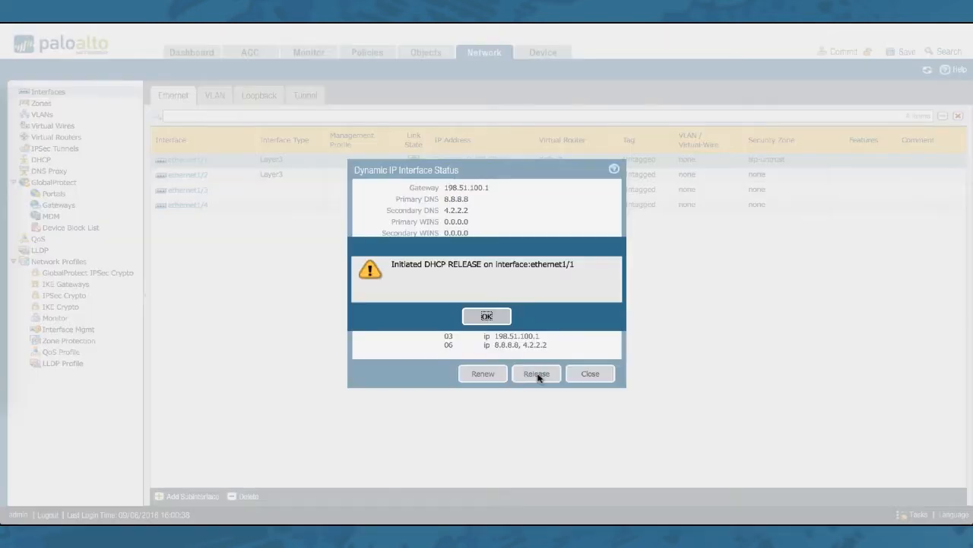
{"action": "left_click", "coordinate": [487, 316]}
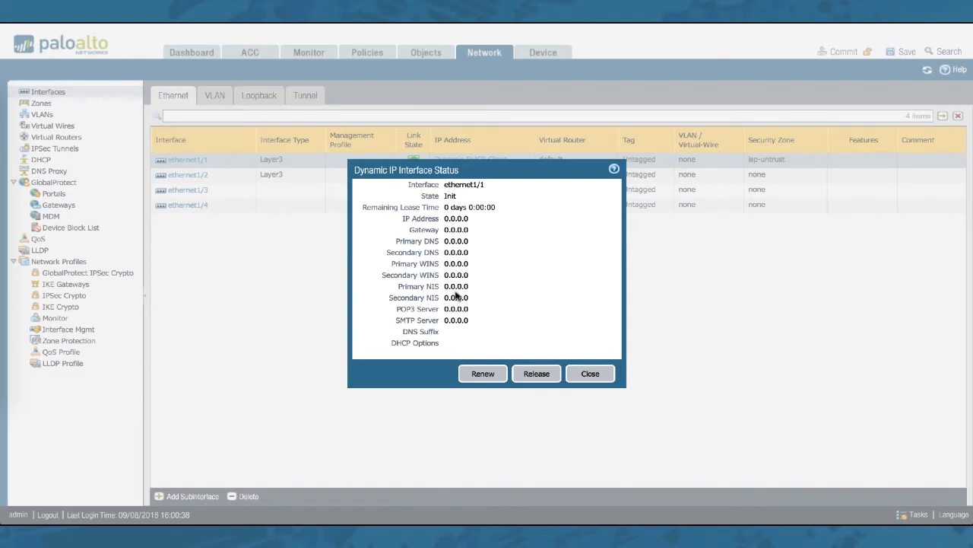
- Renew ethernet1/1's DHCP lease and close its dynamic IP status
{"action": "left_click", "coordinate": [481, 374]}
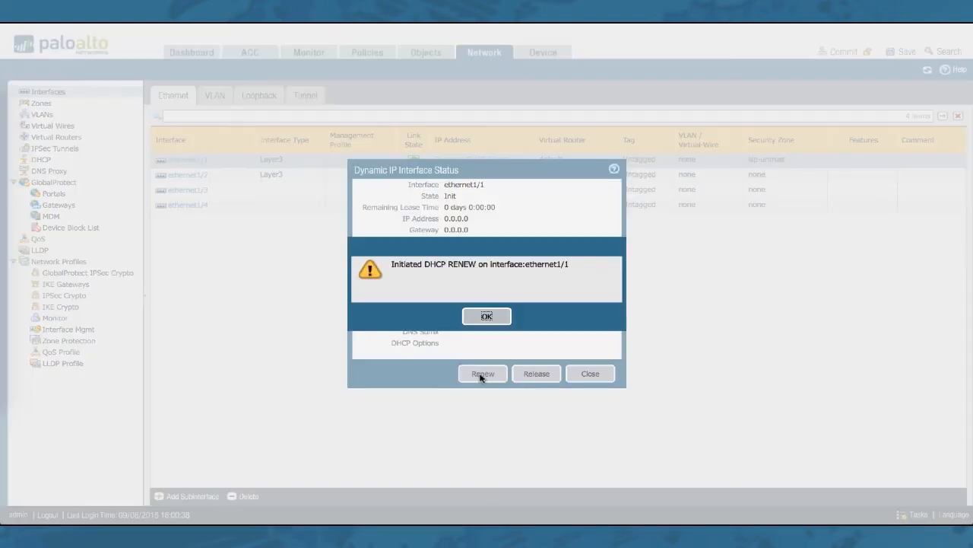
{"action": "left_click", "coordinate": [496, 318]}
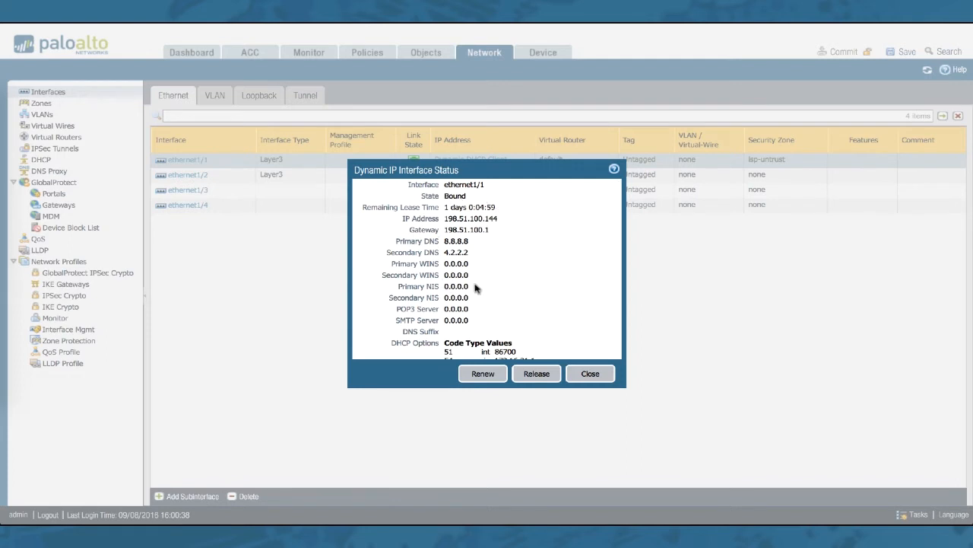
{"action": "left_click", "coordinate": [591, 373]}
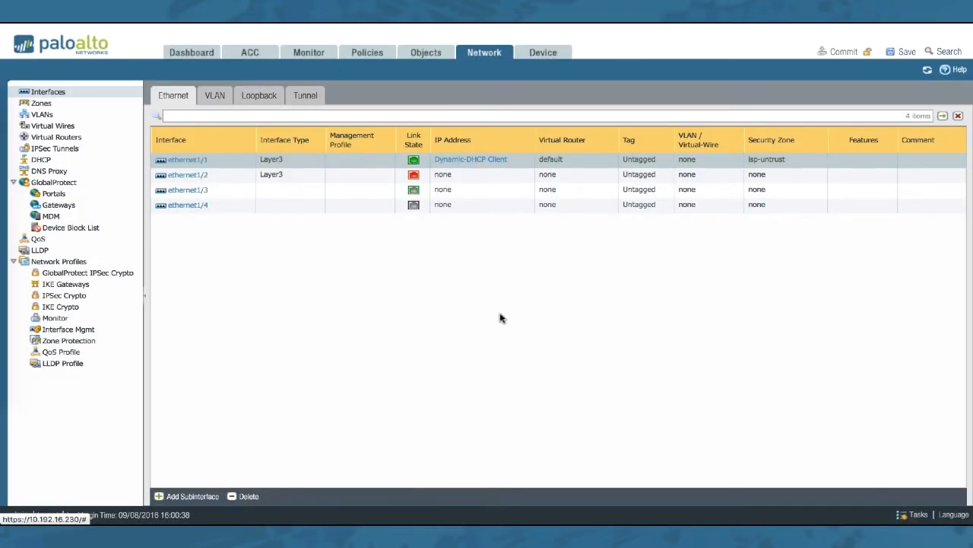
- Set ethernet1/3's interface type to Layer3 and assign it to the default virtual router
{"action": "left_click", "coordinate": [186, 193]}
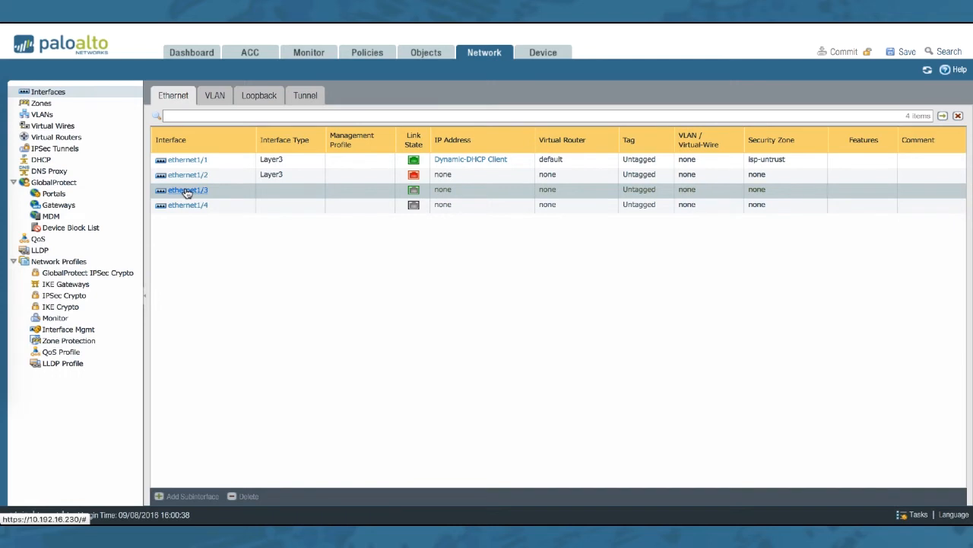
{"action": "left_click", "coordinate": [187, 191]}
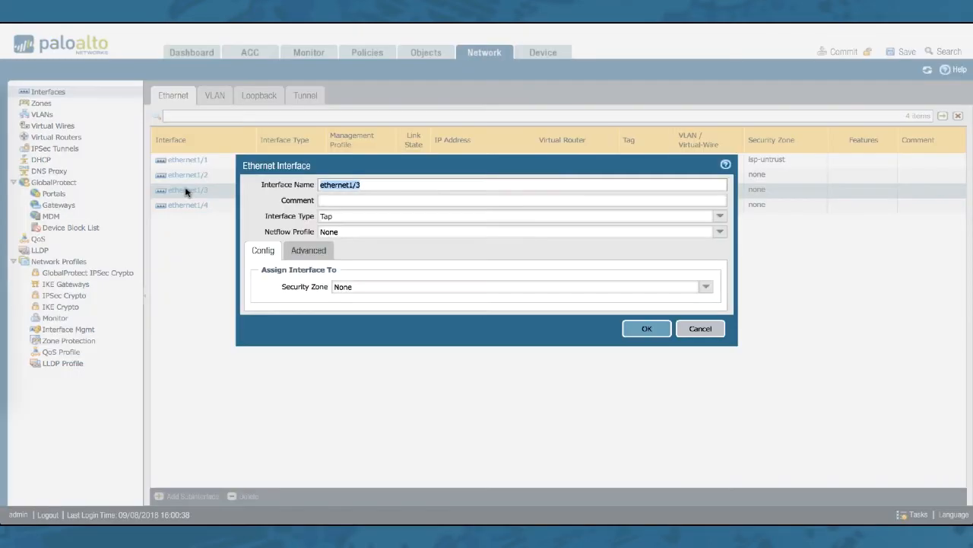
{"action": "left_click", "coordinate": [717, 215]}
{"action": "left_click", "coordinate": [332, 282]}
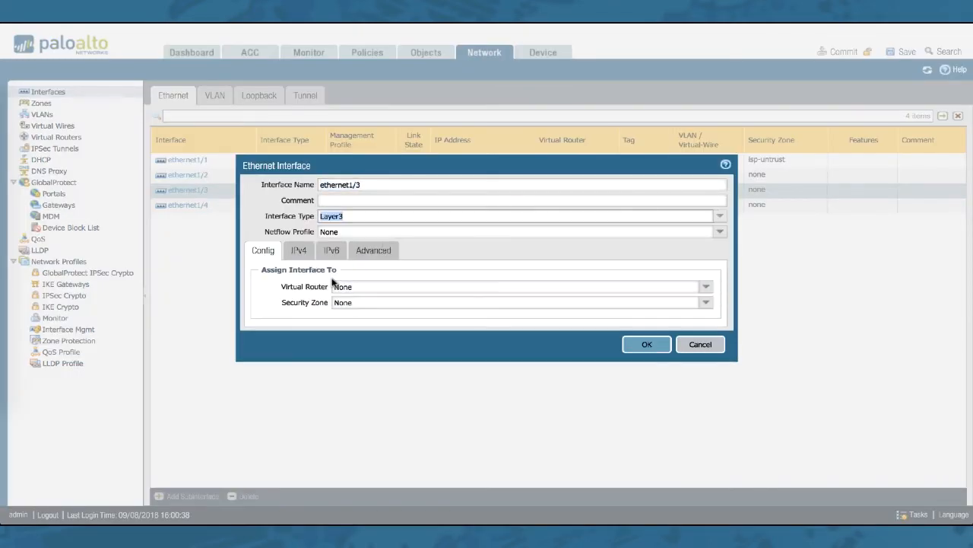
{"action": "left_click", "coordinate": [704, 286]}
{"action": "left_click", "coordinate": [378, 314]}
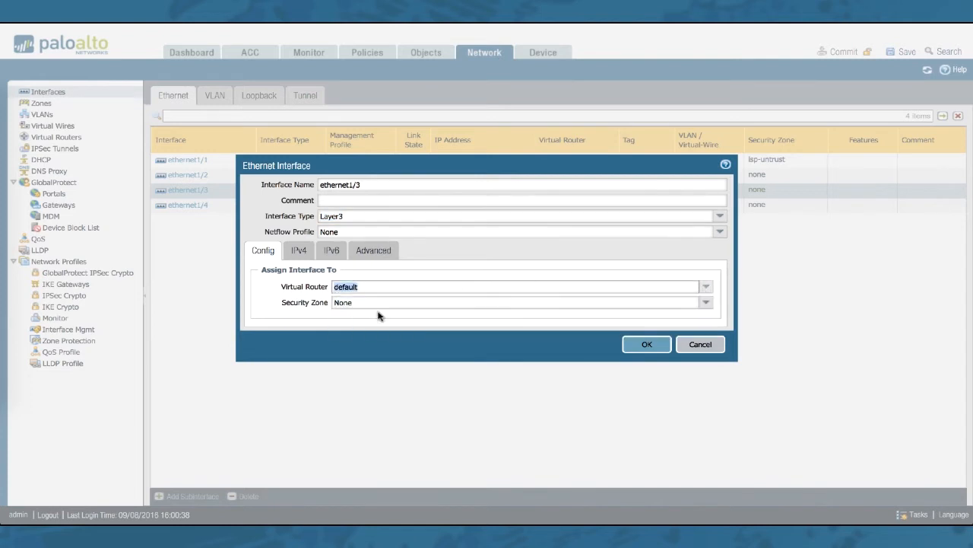
- Create a new security zone named l3-trust and assign it to ethernet1/3
{"action": "left_click", "coordinate": [707, 302]}
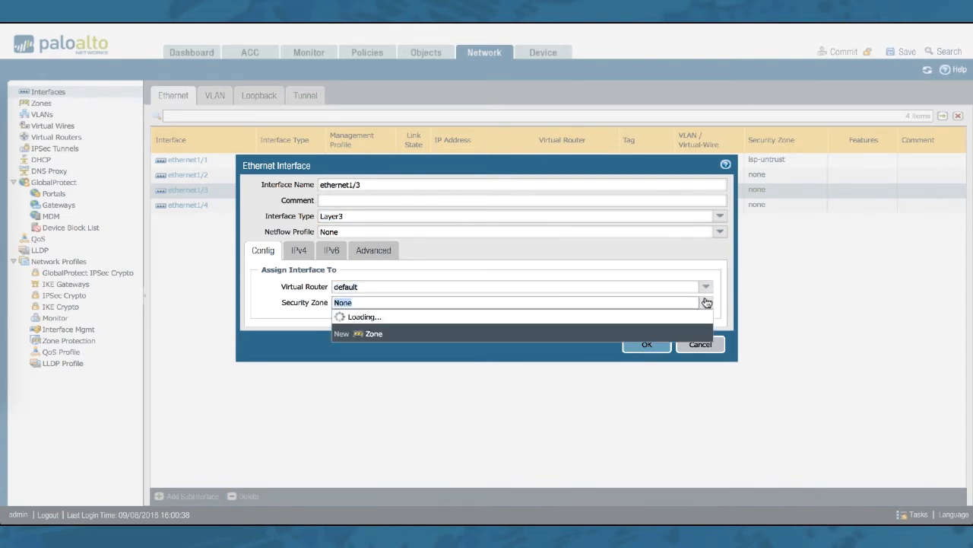
{"action": "left_click", "coordinate": [374, 345]}
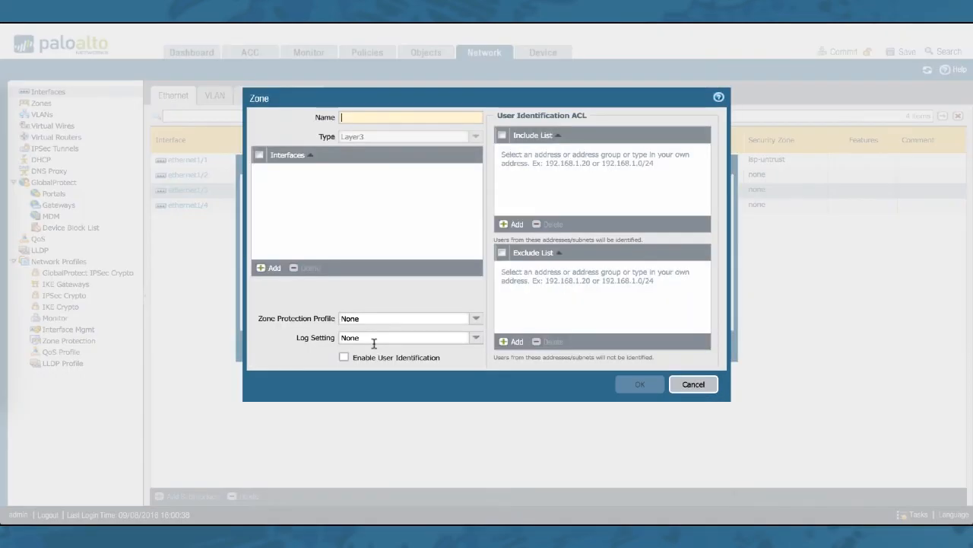
{"action": "type", "text": "l"}
{"action": "key", "text": "BackSpace"}
{"action": "type", "text": "l3"}
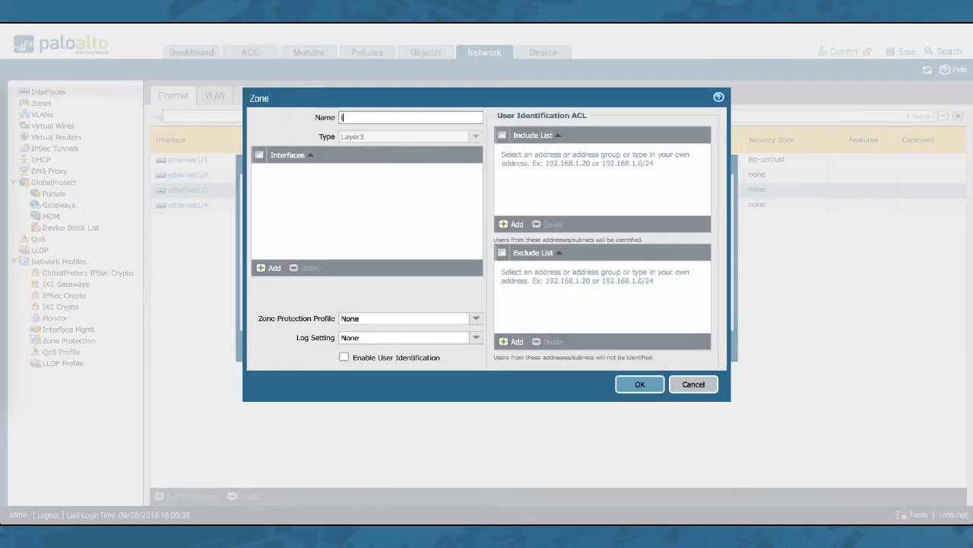
{"action": "type", "text": "-trust"}
{"action": "left_click", "coordinate": [633, 384]}
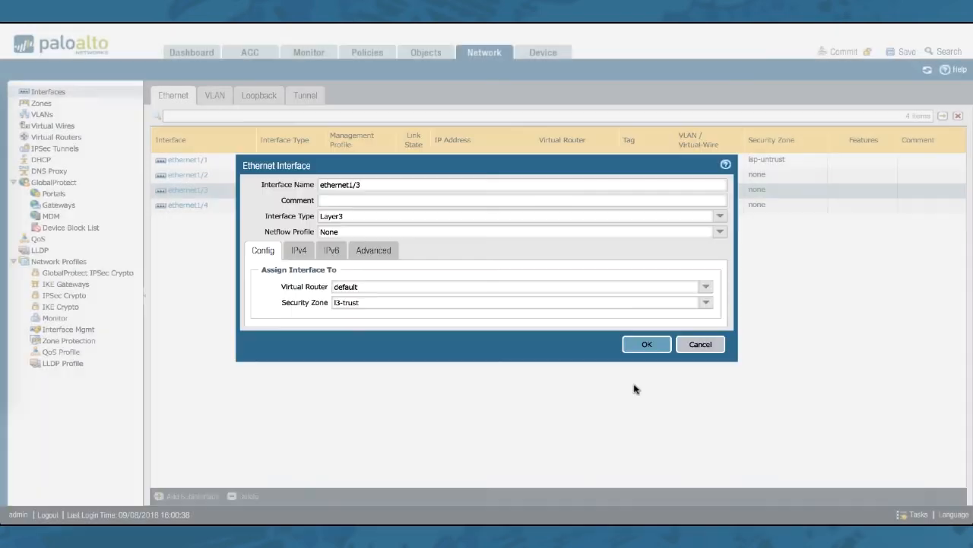
- Give ethernet1/3 the static IPv4 address 192.168.0.1/24 and apply the interface settings
{"action": "left_click", "coordinate": [302, 253]}
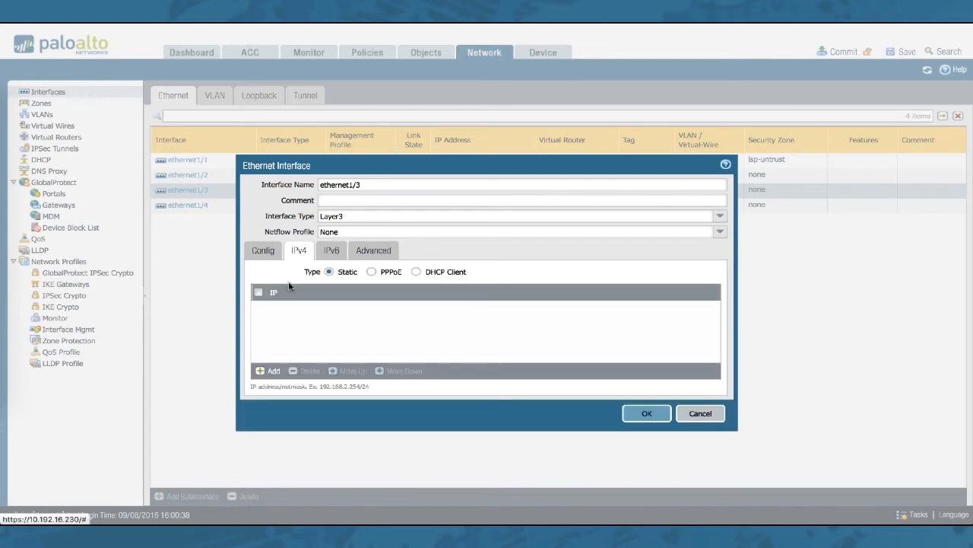
{"action": "left_click", "coordinate": [268, 372]}
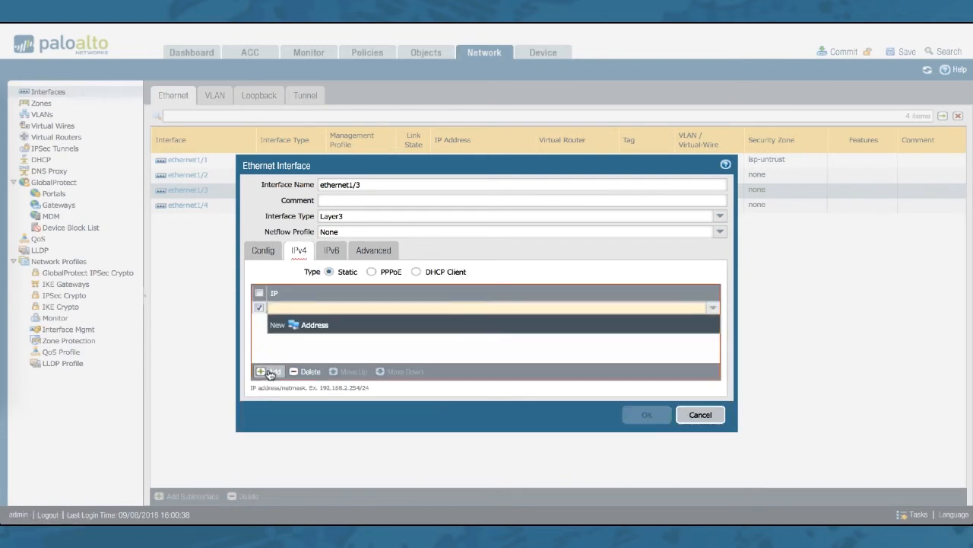
{"action": "type", "text": "192."}
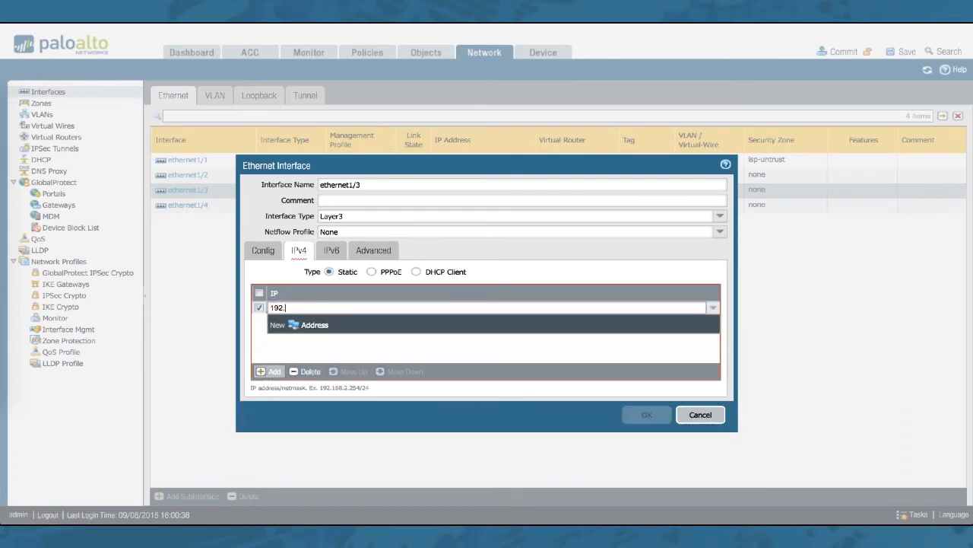
{"action": "type", "text": "168.0.1/24"}
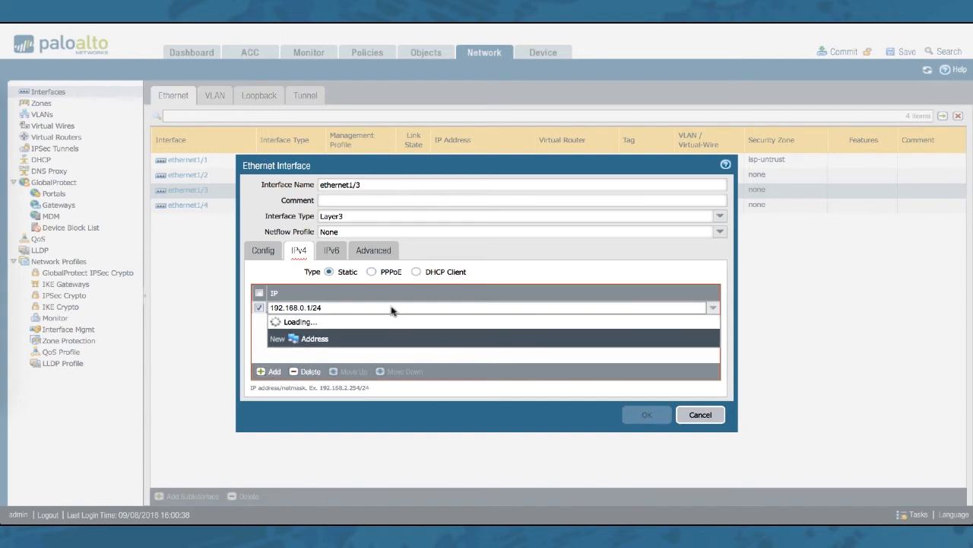
{"action": "left_click", "coordinate": [474, 251]}
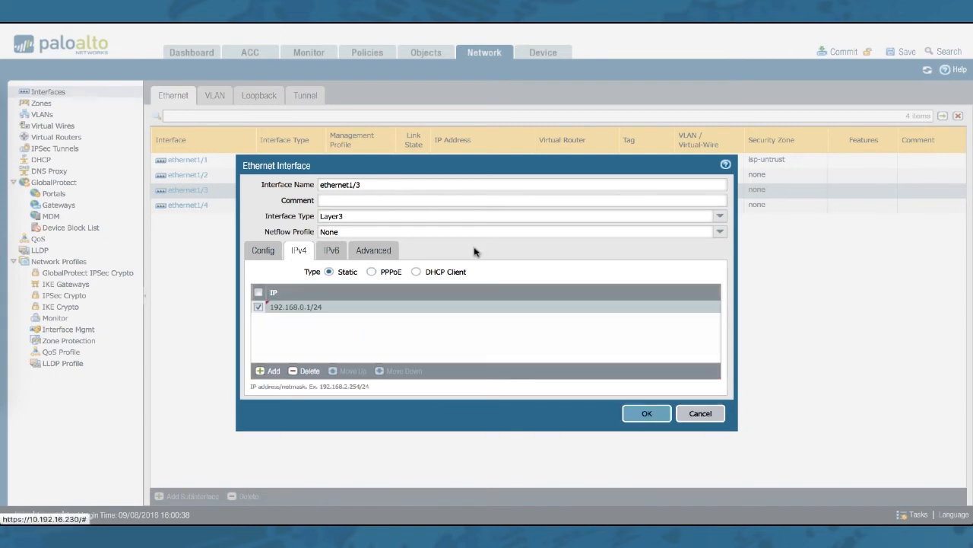
{"action": "left_click", "coordinate": [654, 415]}
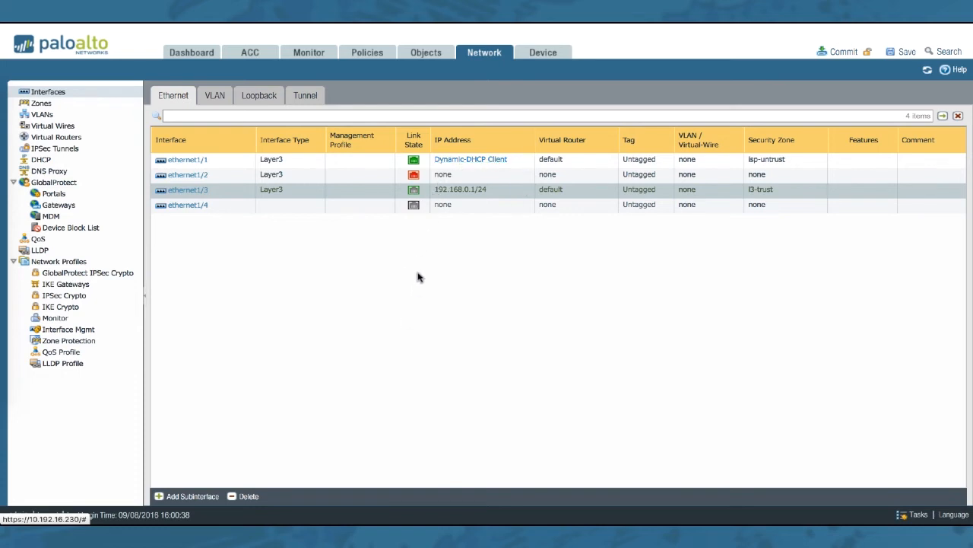
- Start a new DHCP server on ethernet1/3, reviewing the mode choices and leaving it on auto
{"action": "left_click", "coordinate": [50, 162]}
{"action": "left_click", "coordinate": [169, 498]}
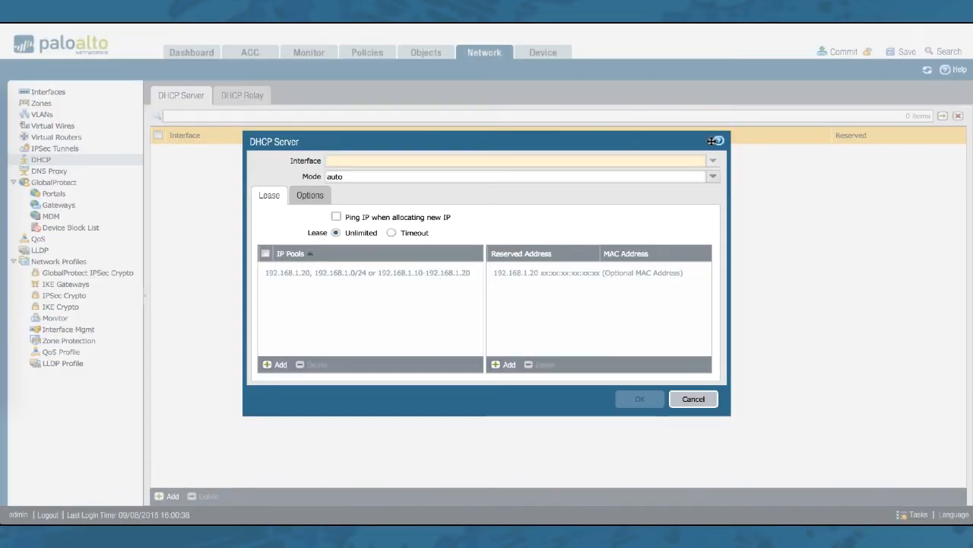
{"action": "left_click", "coordinate": [713, 161]}
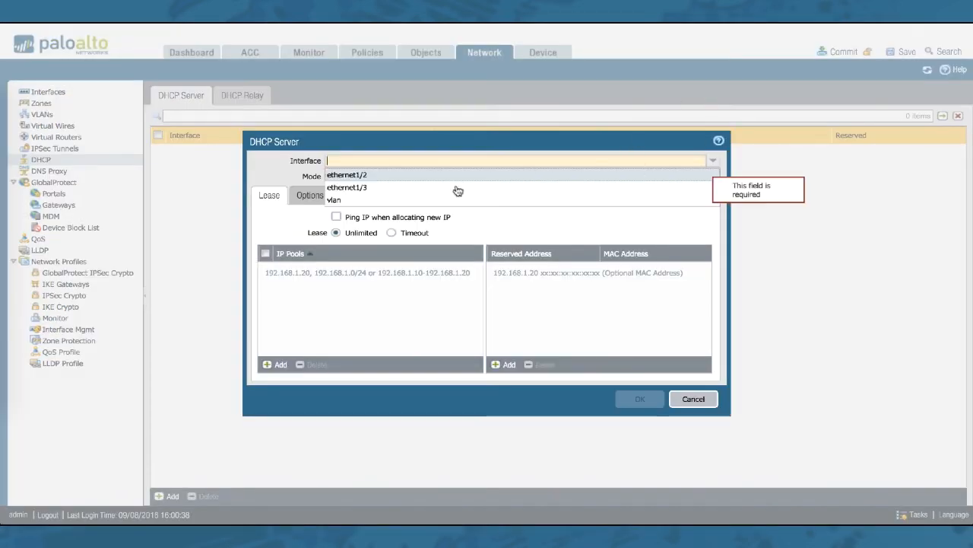
{"action": "left_click", "coordinate": [366, 191]}
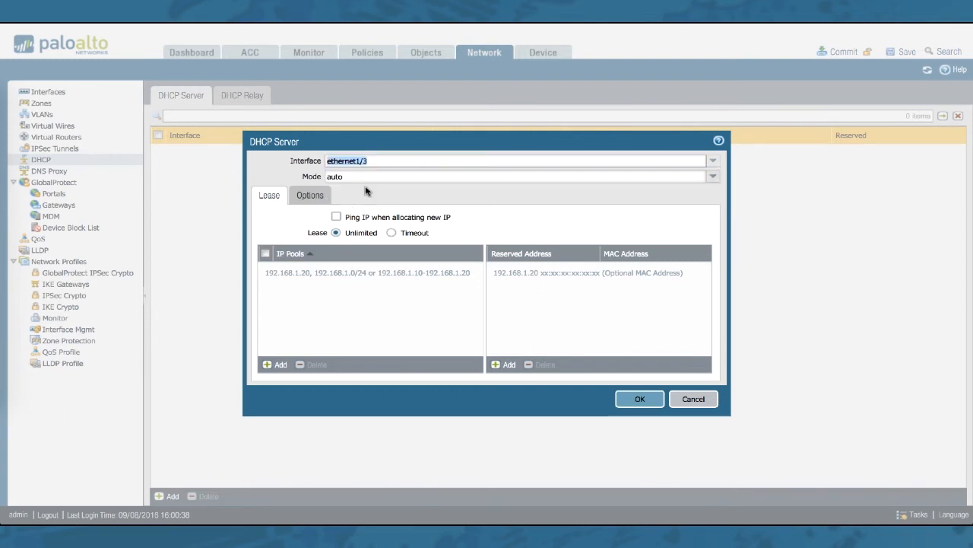
{"action": "left_click", "coordinate": [715, 176]}
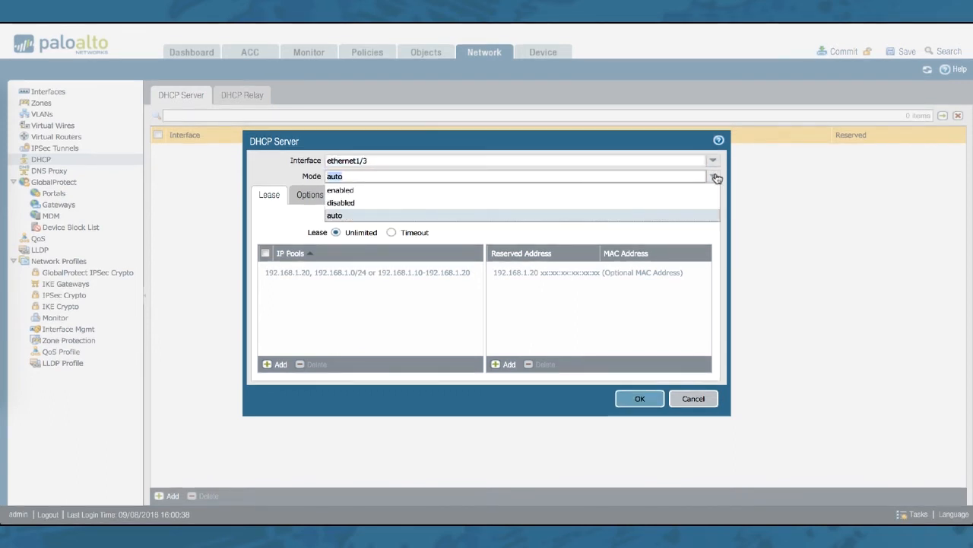
{"action": "left_click", "coordinate": [726, 178]}
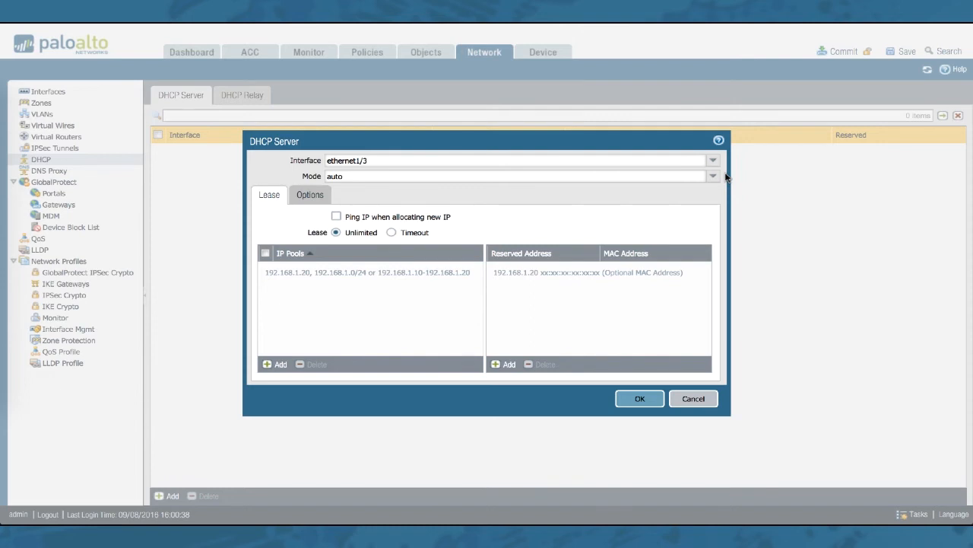
- Enable pinging the IP when allocating a new one, and add the IP pool 192.168.0.100-192.168.0.200 to the DHCP server
{"action": "left_click", "coordinate": [337, 218]}
{"action": "left_click", "coordinate": [278, 364]}
{"action": "type", "text": "192.168.0.1"}
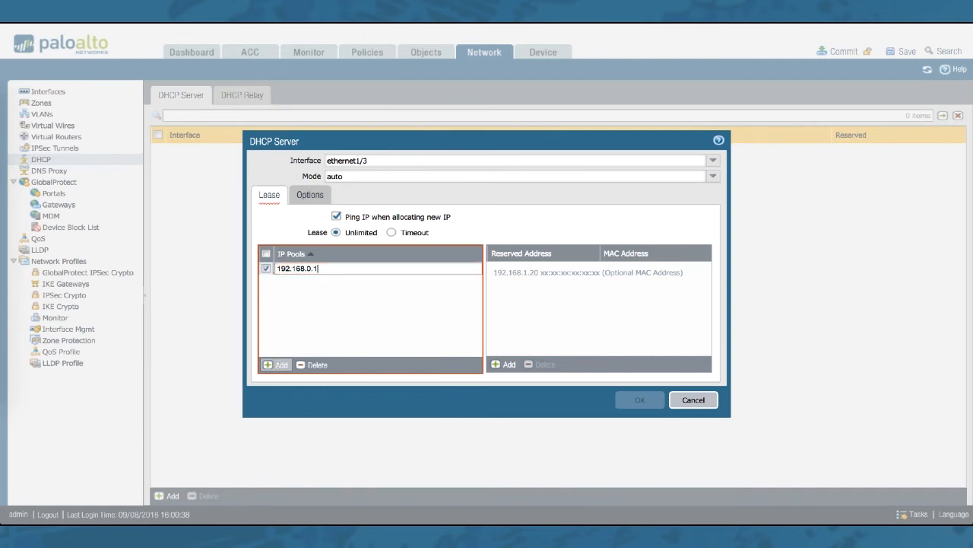
{"action": "type", "text": "00-192."}
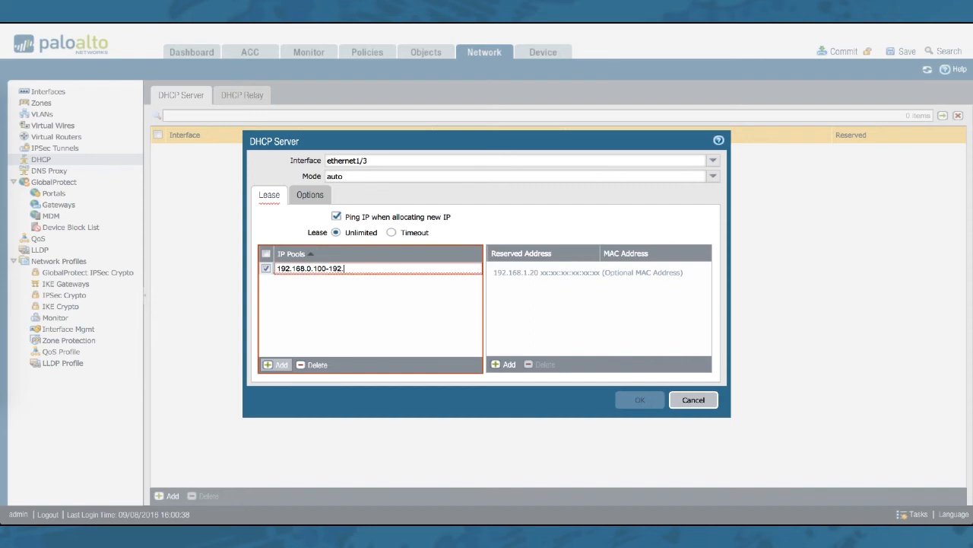
{"action": "type", "text": "168.0.200"}
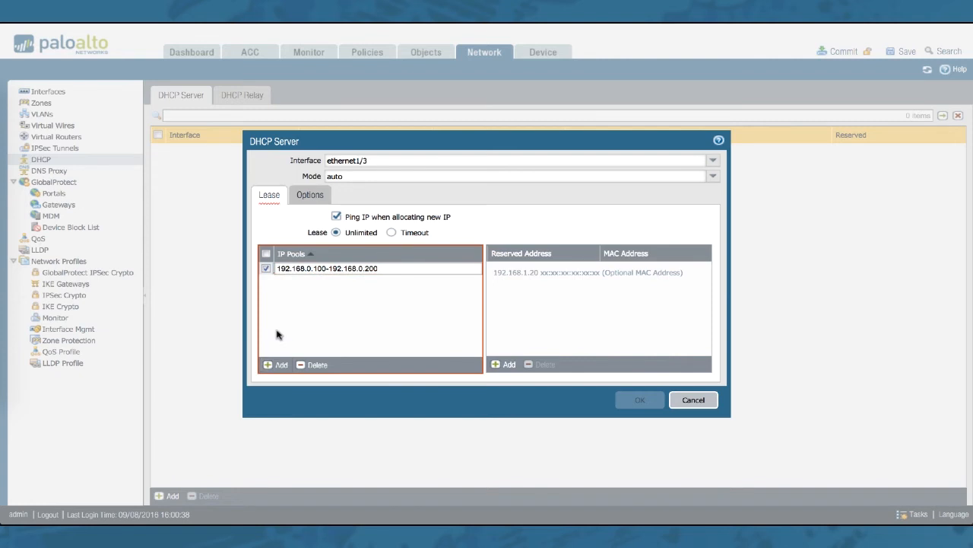
{"action": "left_click", "coordinate": [416, 208]}
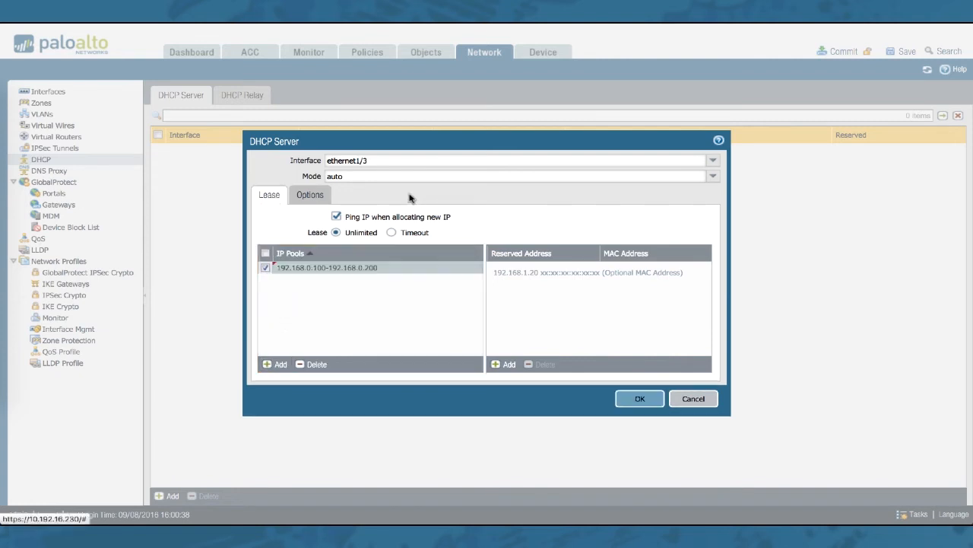
- Set the DHCP server's inheritance source to ethernet1/1 and its primary and secondary DNS to inherited
{"action": "left_click", "coordinate": [312, 195]}
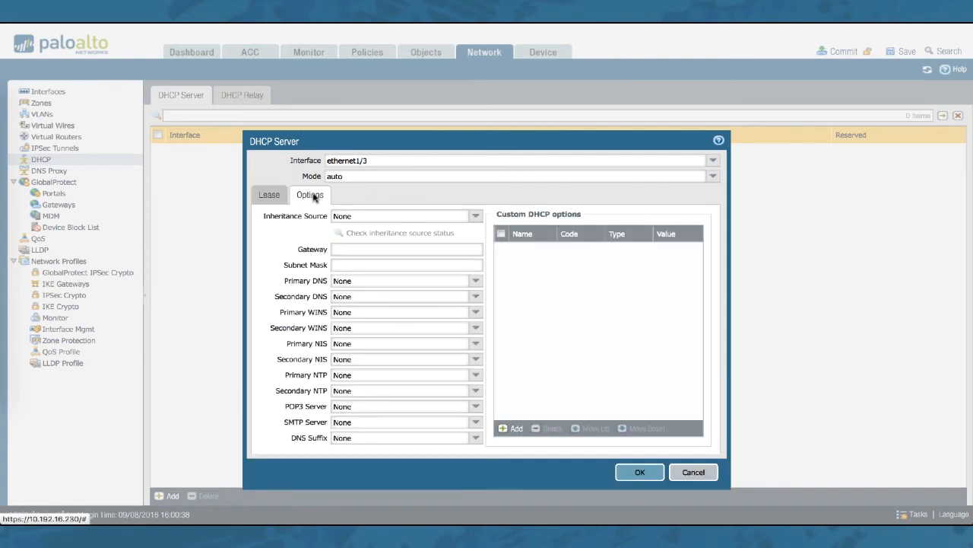
{"action": "left_click", "coordinate": [476, 217]}
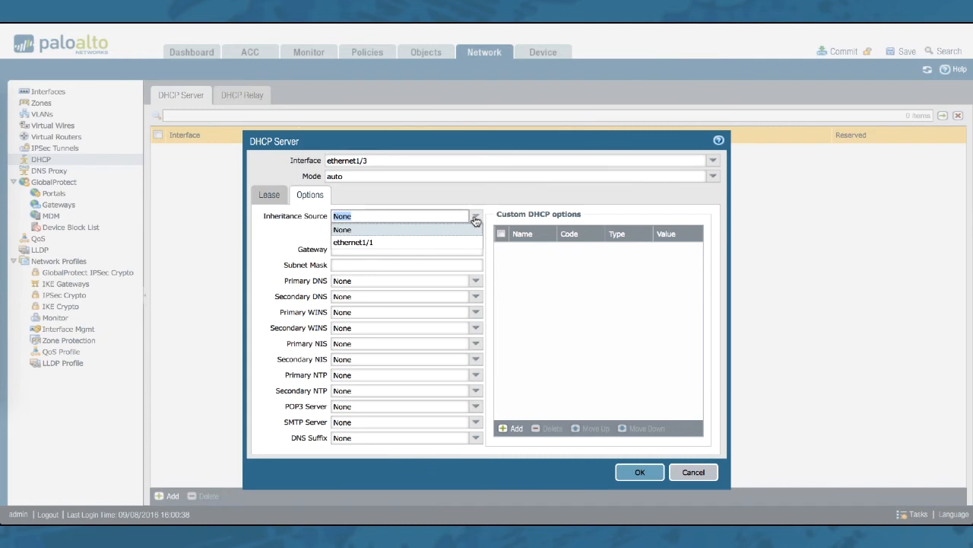
{"action": "left_click", "coordinate": [389, 243]}
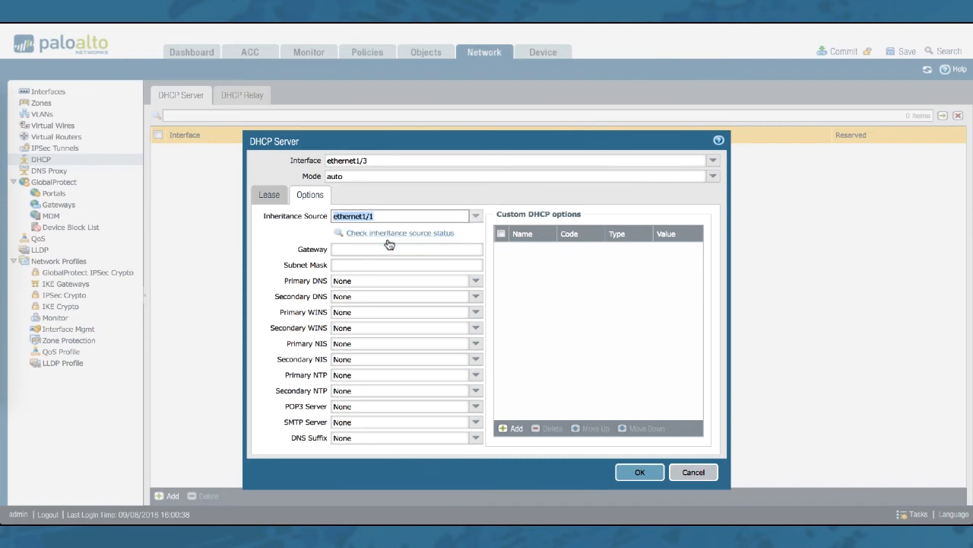
{"action": "left_click", "coordinate": [476, 283]}
{"action": "left_click", "coordinate": [387, 305]}
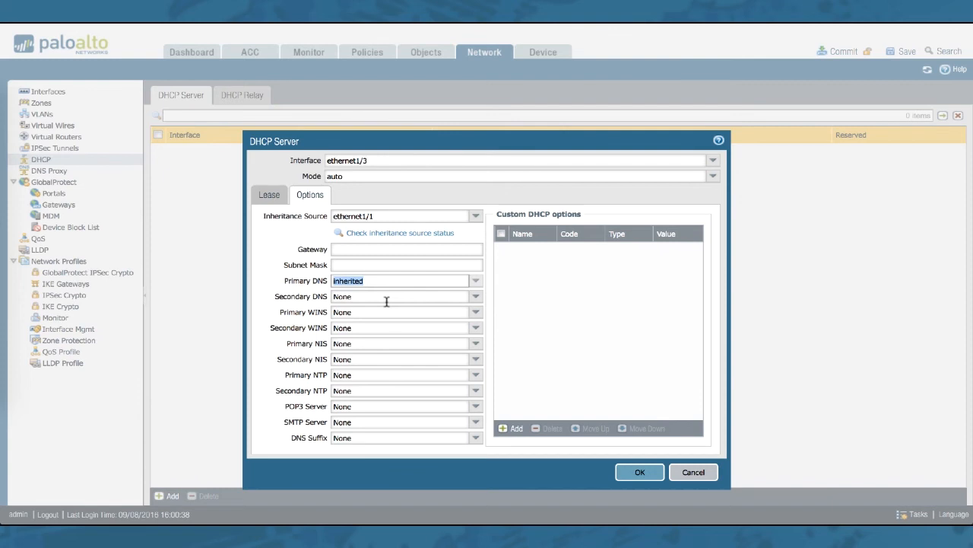
{"action": "left_click", "coordinate": [476, 298]}
{"action": "left_click", "coordinate": [422, 318]}
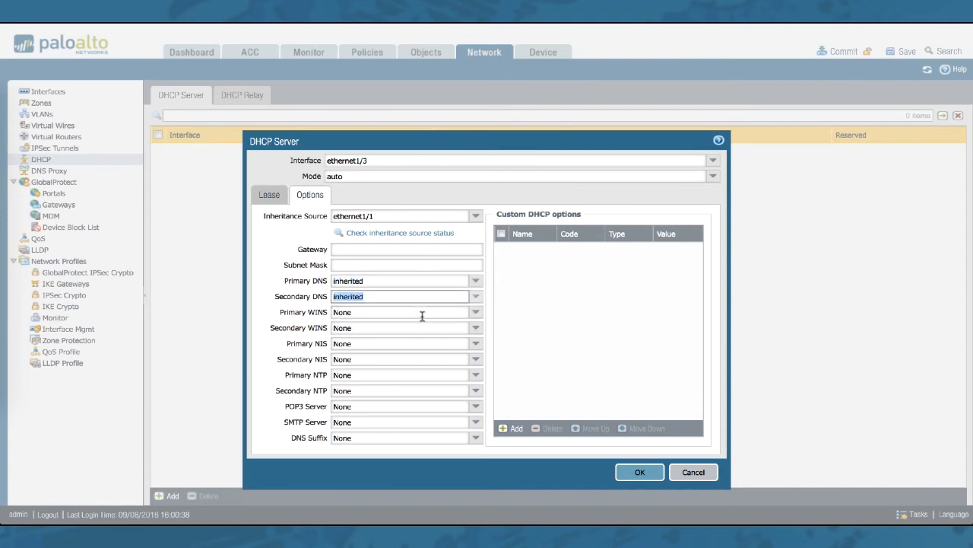
{"action": "left_click", "coordinate": [485, 293]}
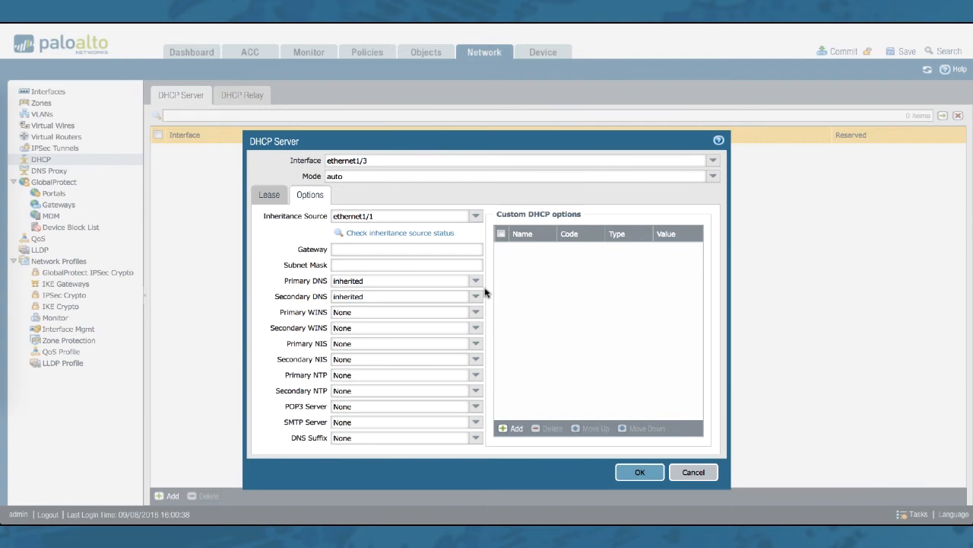
- Set the DHCP server's gateway to 192.168.0.1 and subnet mask to 255.255.255.0, and check the inheritance source status
{"action": "left_click", "coordinate": [337, 249]}
{"action": "type", "text": "192"}
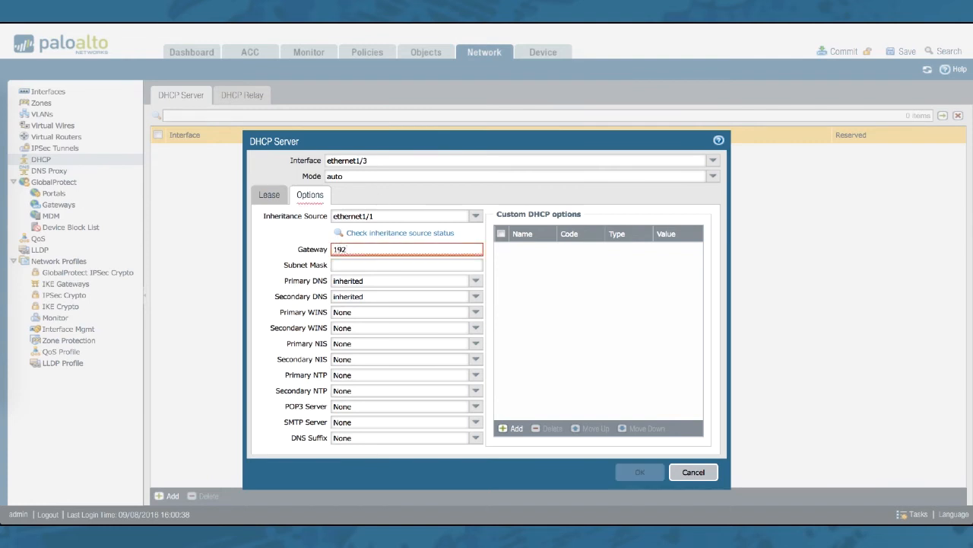
{"action": "type", "text": ".168.0.1"}
{"action": "key", "text": "Tab"}
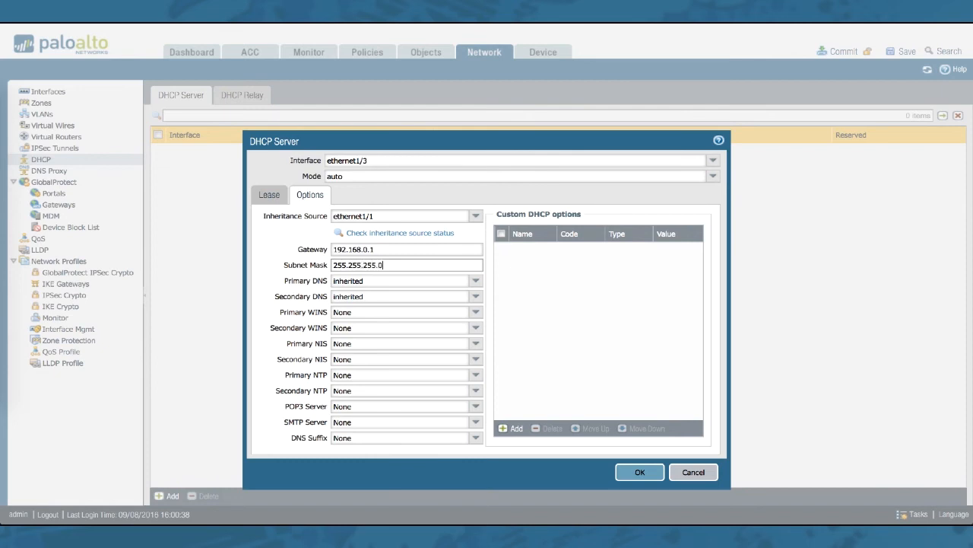
{"action": "left_click", "coordinate": [445, 232]}
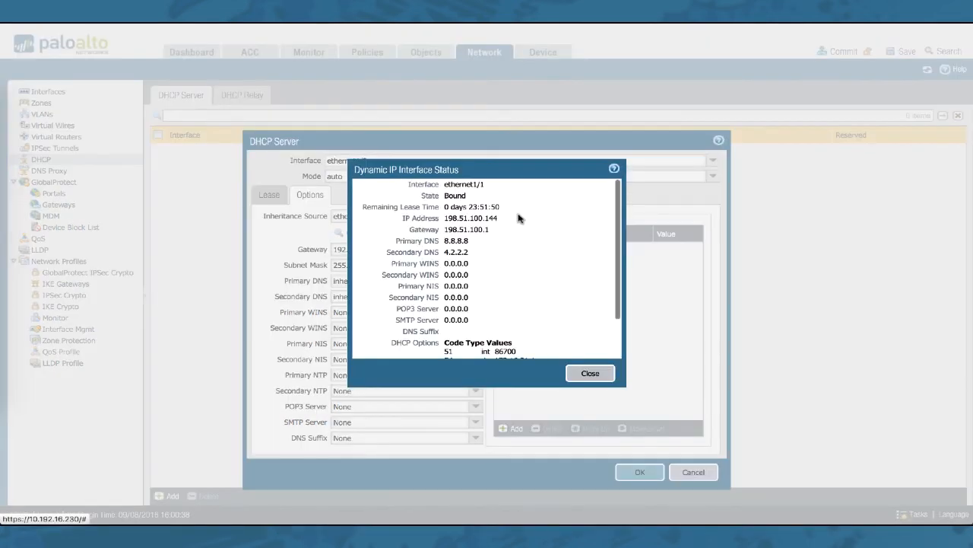
- Review the full dynamic IP status of ethernet1/1 down to its DHCP options, and save the DHCP server
{"action": "scroll", "coordinate": [519, 218], "scroll_direction": "down", "scroll_amount": 2}
{"action": "scroll", "coordinate": [519, 218], "scroll_direction": "up", "scroll_amount": 2}
{"action": "left_click", "coordinate": [591, 373]}
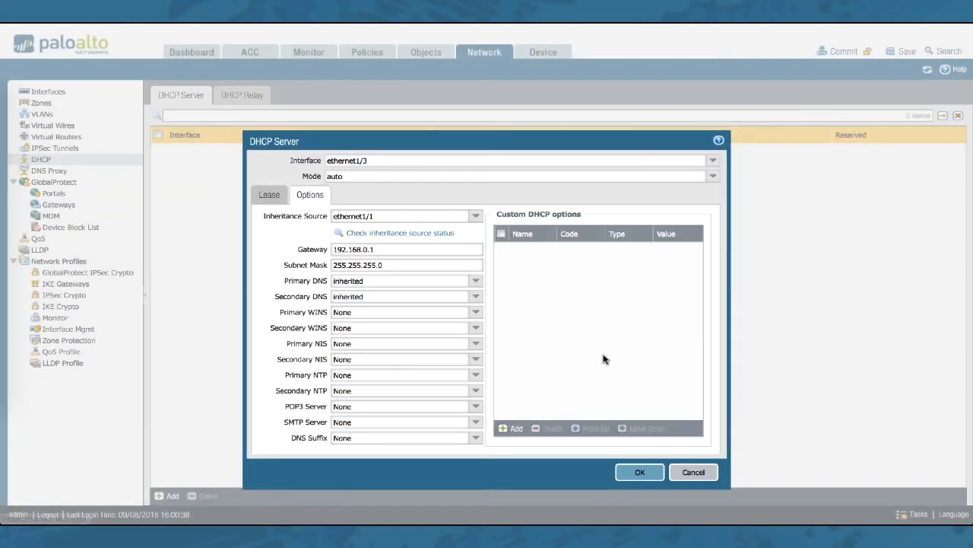
{"action": "left_click", "coordinate": [640, 473]}
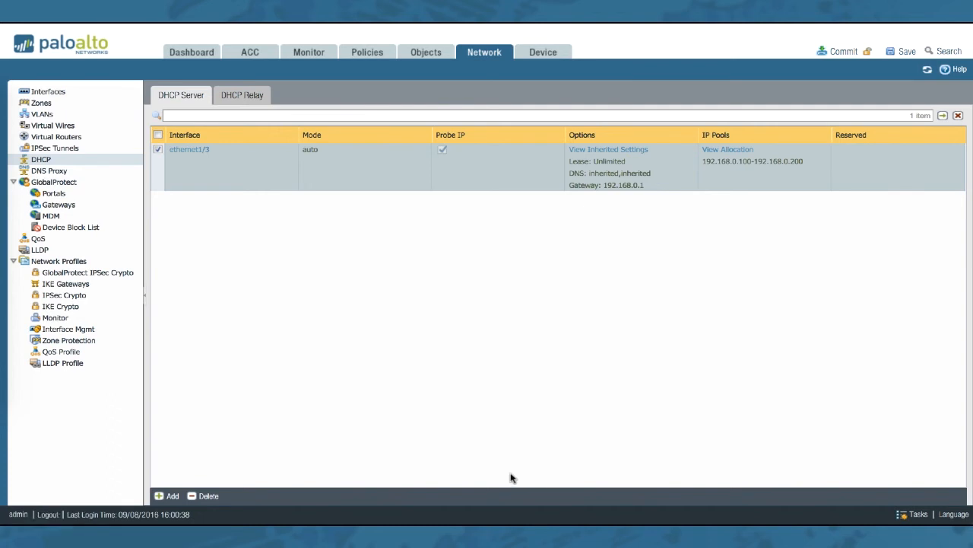
- Add a NAT policy rule named outbound-nat with source zone l3-trust and destination zone isp-untrust
{"action": "left_click", "coordinate": [368, 51]}
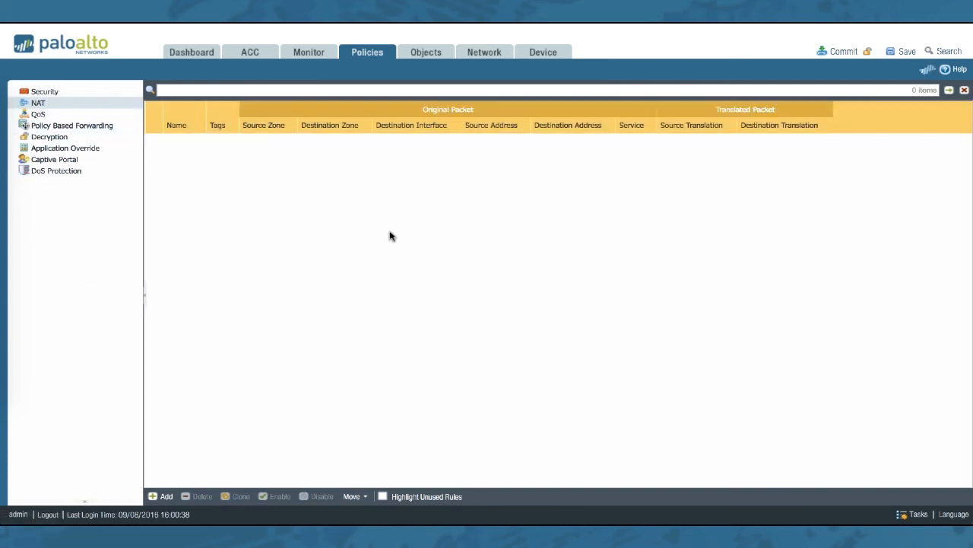
{"action": "left_click", "coordinate": [163, 497]}
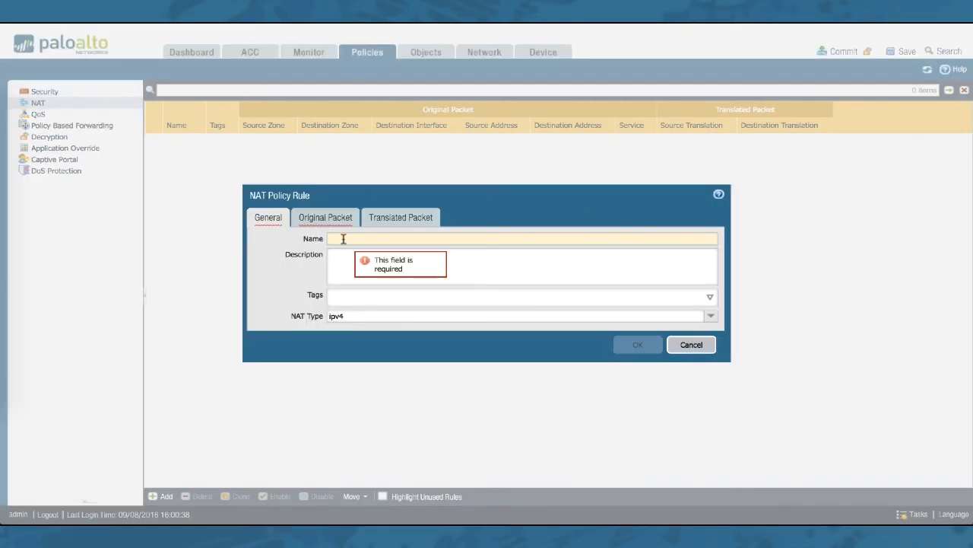
{"action": "type", "text": "outbound-nat"}
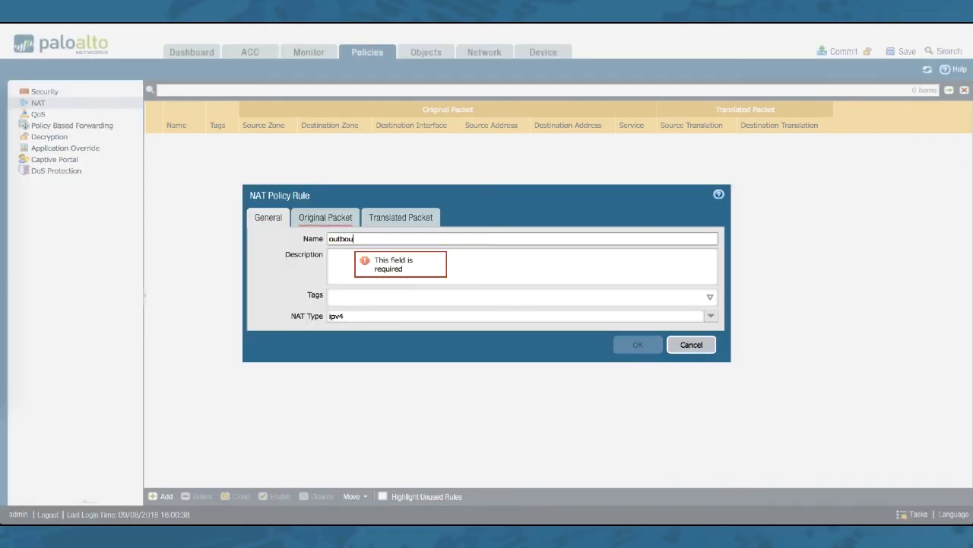
{"action": "left_click", "coordinate": [308, 219]}
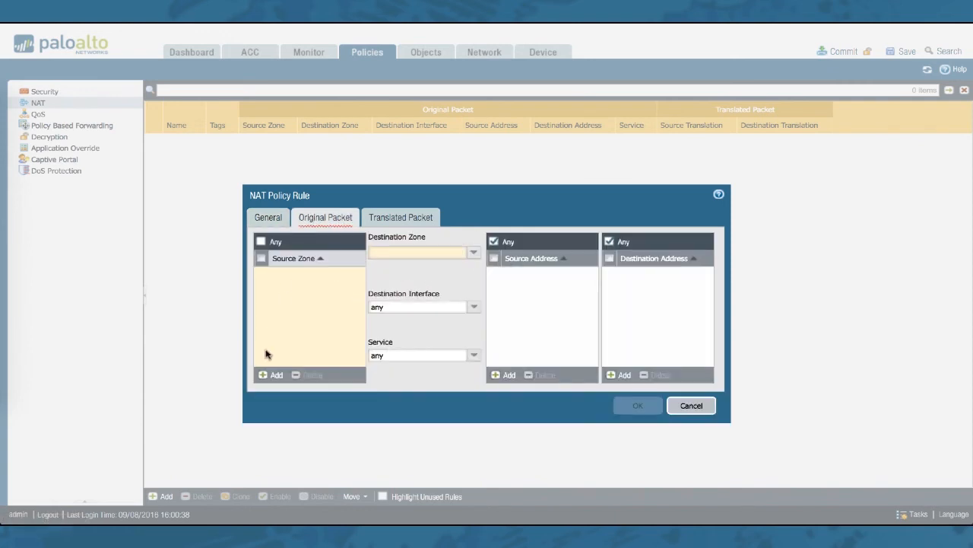
{"action": "left_click", "coordinate": [272, 374]}
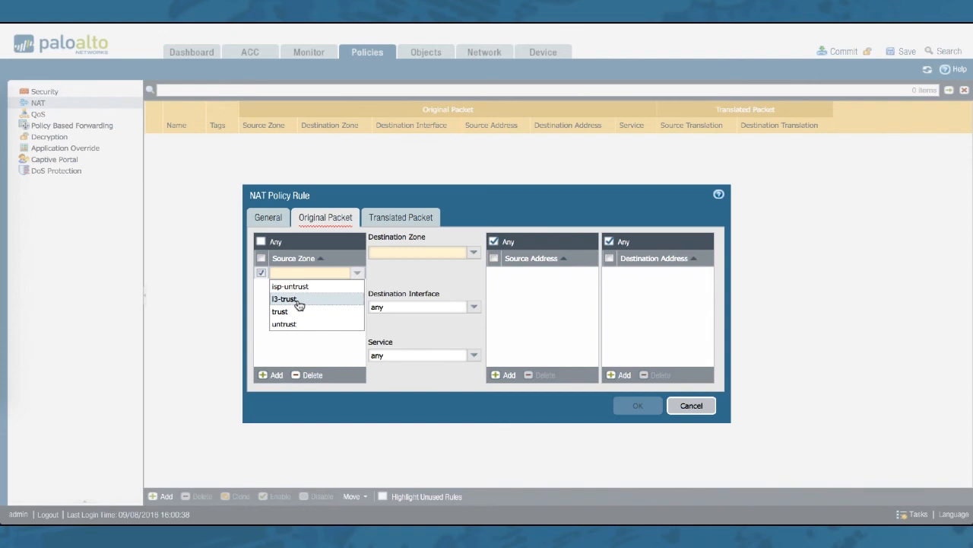
{"action": "left_click", "coordinate": [298, 298]}
{"action": "left_click", "coordinate": [474, 254]}
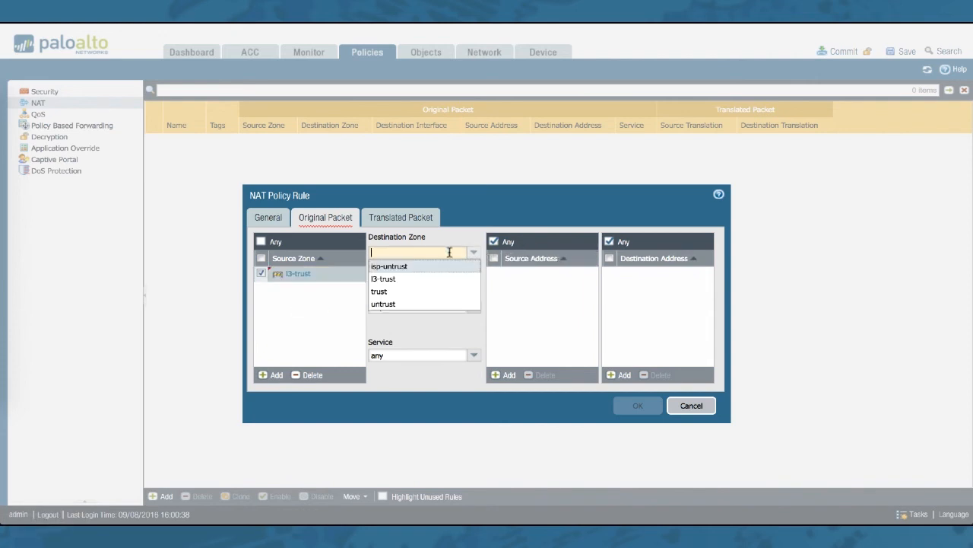
{"action": "left_click", "coordinate": [405, 268]}
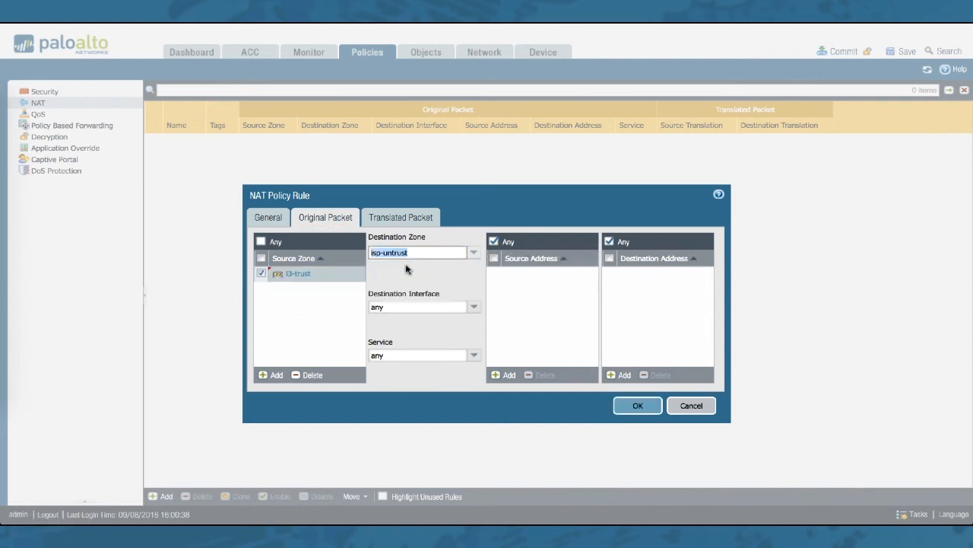
- Set the NAT rule's source translation to Dynamic IP And Port using the interface address of ethernet1/1, and save the rule
{"action": "left_click", "coordinate": [401, 217]}
{"action": "left_click", "coordinate": [468, 253]}
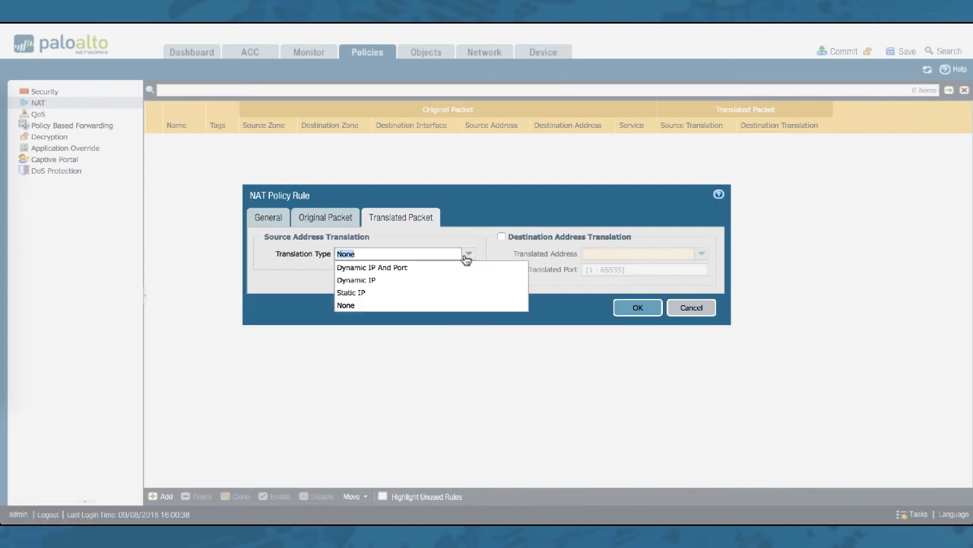
{"action": "left_click", "coordinate": [419, 267]}
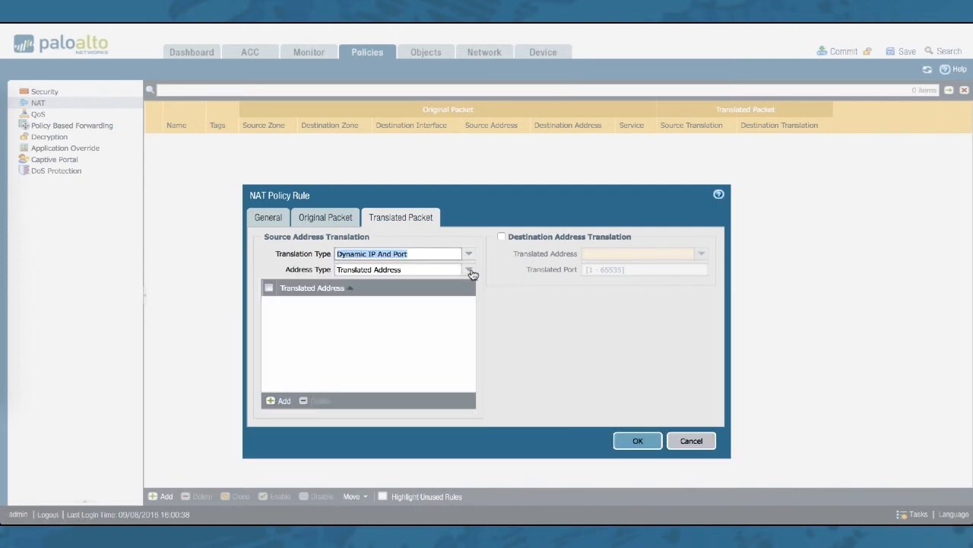
{"action": "left_click", "coordinate": [469, 270]}
{"action": "left_click", "coordinate": [380, 296]}
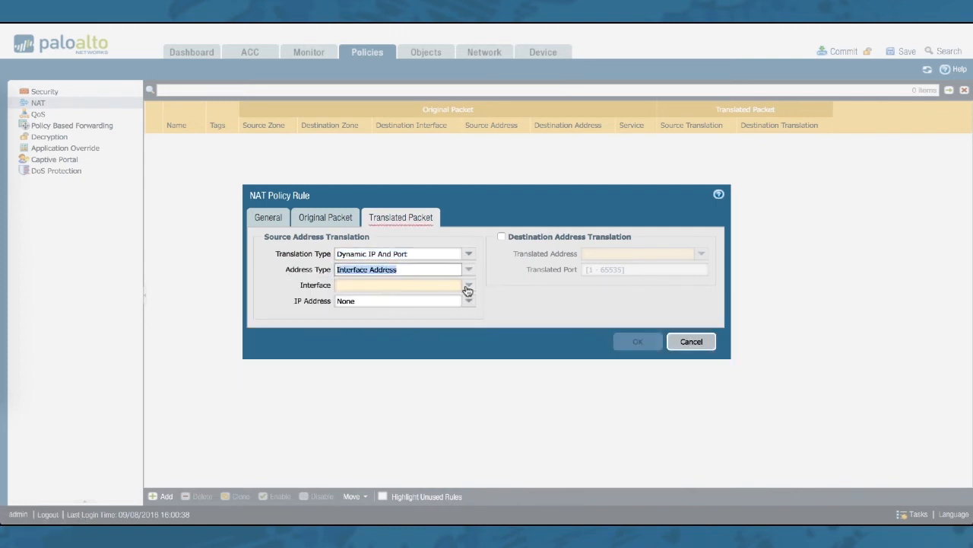
{"action": "left_click", "coordinate": [468, 285]}
{"action": "left_click", "coordinate": [383, 302]}
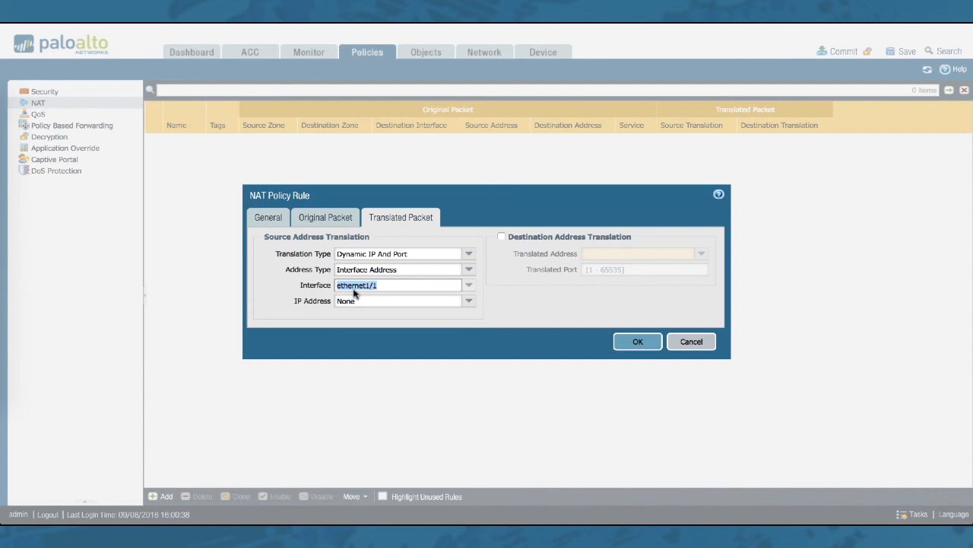
{"action": "left_click", "coordinate": [644, 341]}
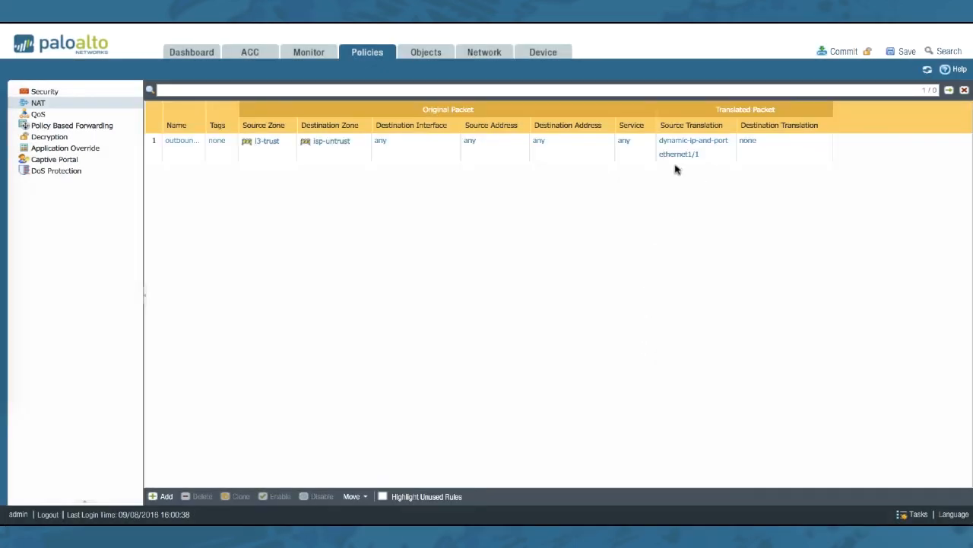
{"action": "left_click", "coordinate": [685, 159]}
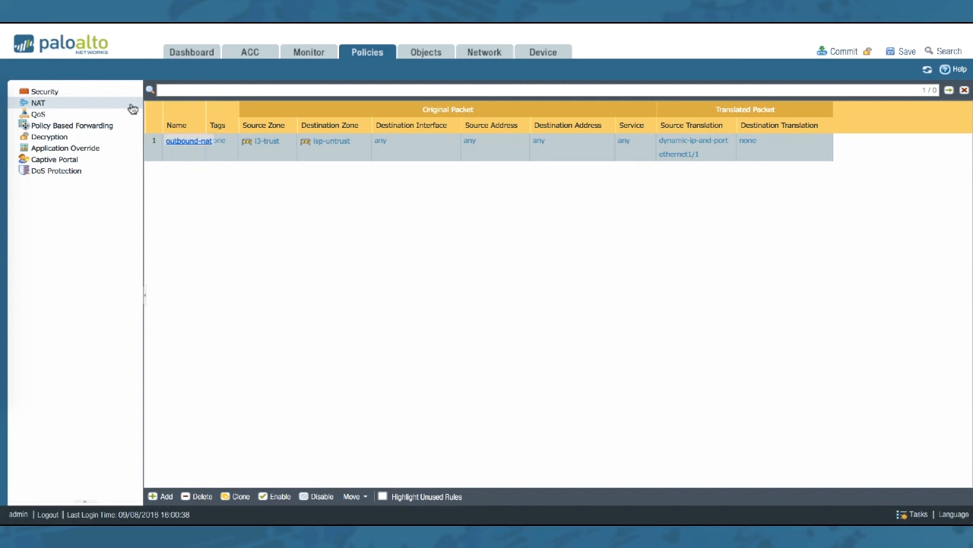
- Delete the security policy rule rule1
{"action": "left_click", "coordinate": [44, 92]}
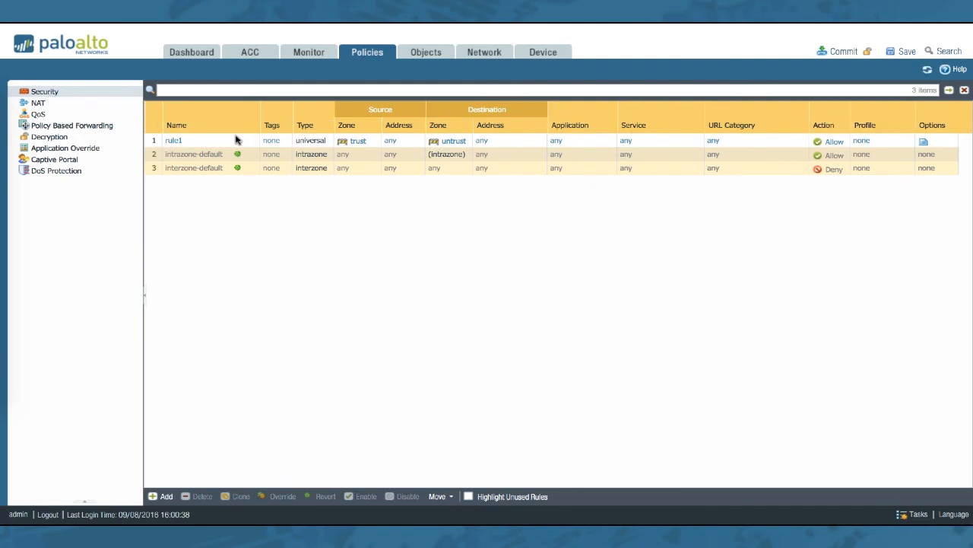
{"action": "left_click", "coordinate": [174, 141]}
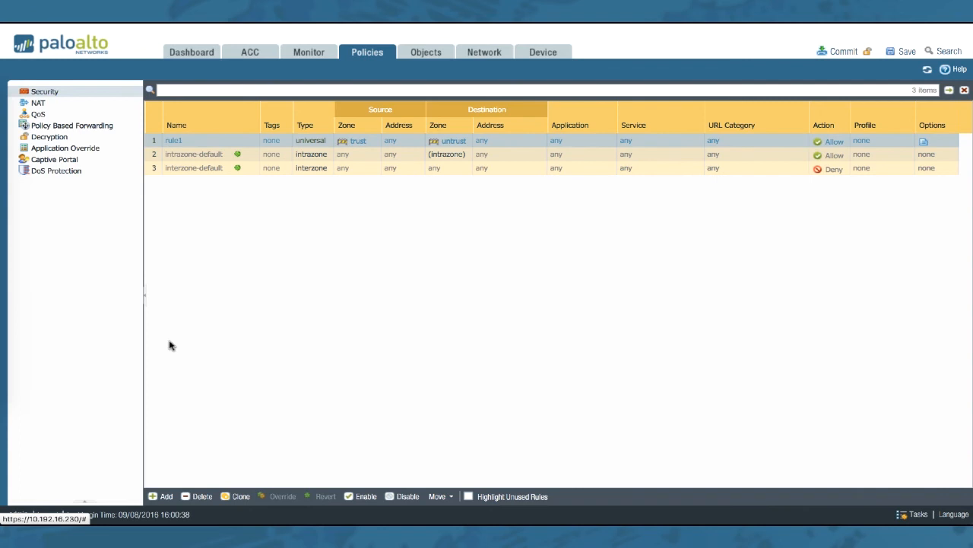
{"action": "left_click", "coordinate": [200, 496]}
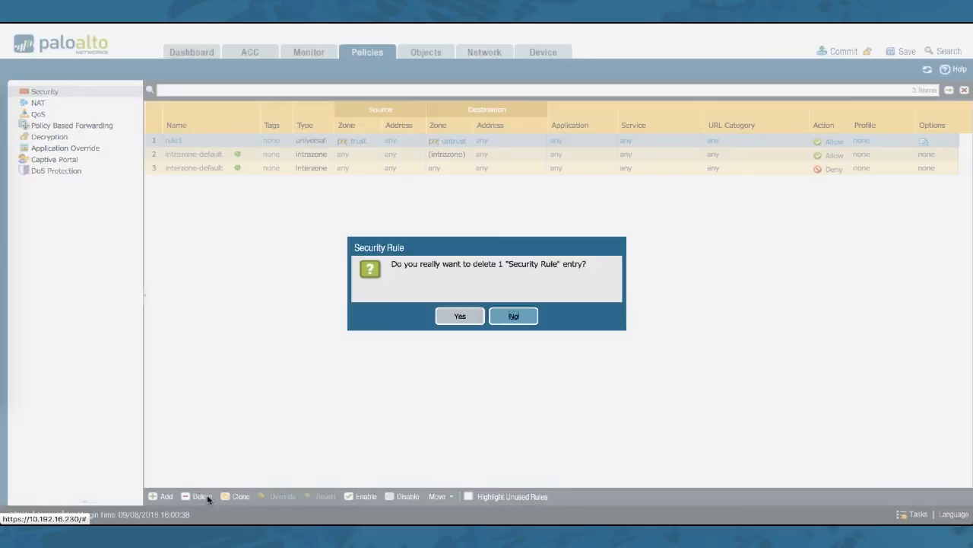
{"action": "left_click", "coordinate": [460, 317]}
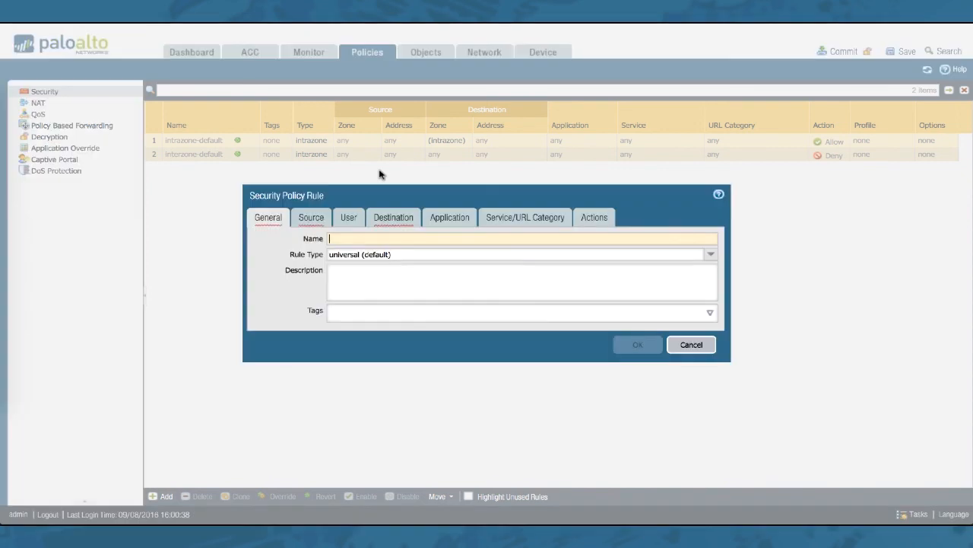
- Name the new security policy rule surf, with source zone l3-trust and destination zone isp-untrust
{"action": "type", "text": "surf"}
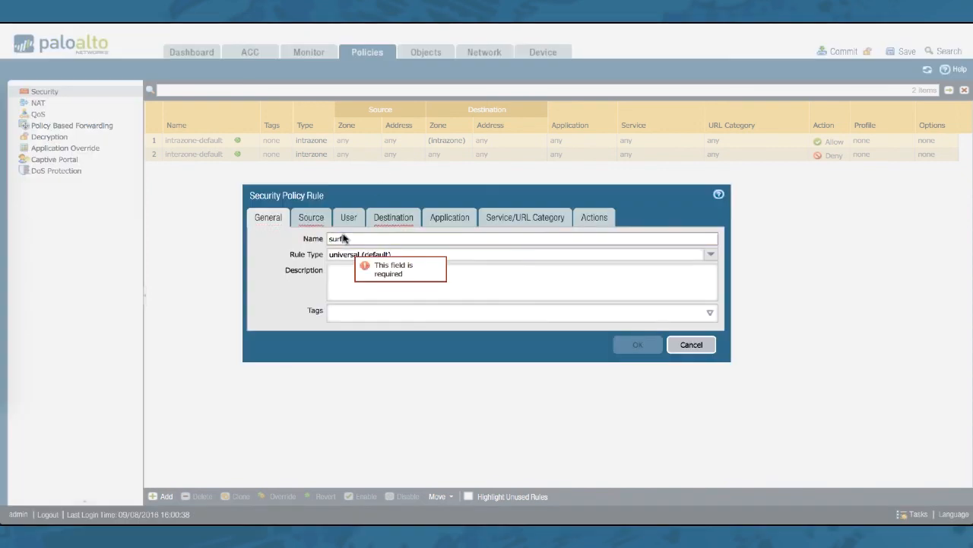
{"action": "left_click", "coordinate": [312, 219]}
{"action": "left_click", "coordinate": [280, 374]}
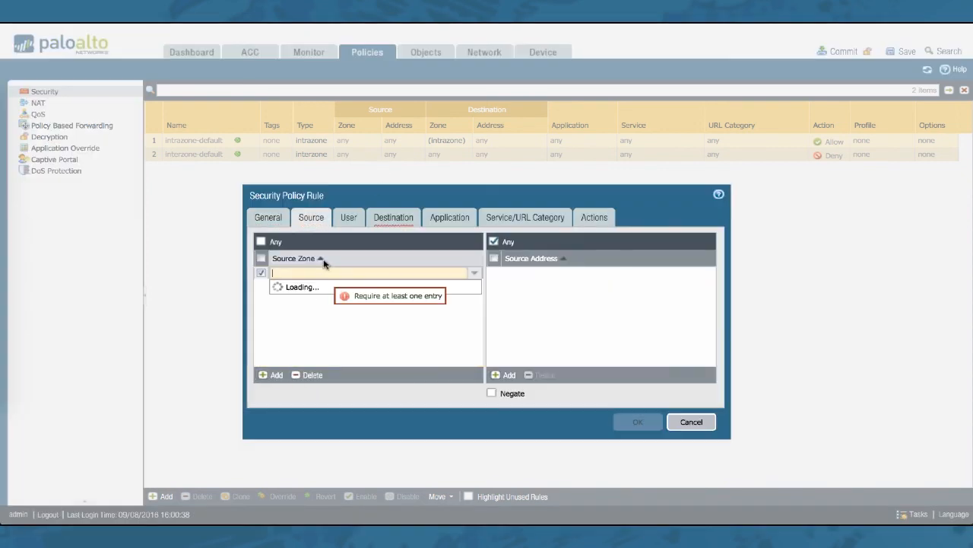
{"action": "left_click", "coordinate": [286, 297]}
{"action": "left_click", "coordinate": [396, 222]}
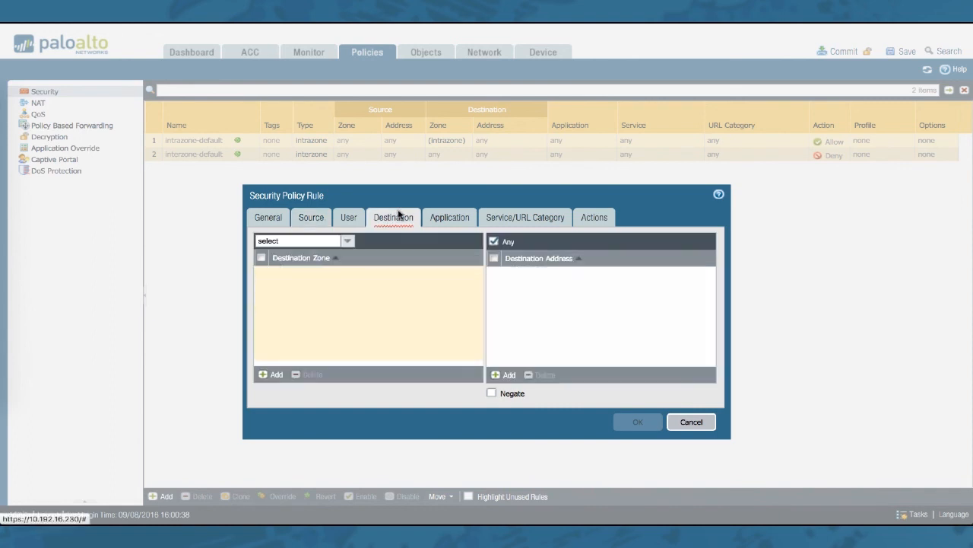
{"action": "left_click", "coordinate": [263, 374]}
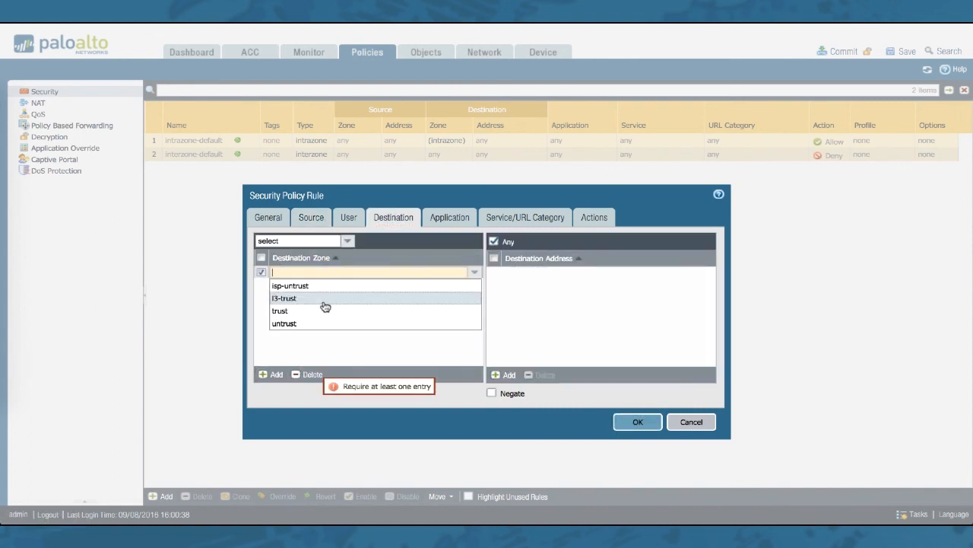
{"action": "left_click", "coordinate": [310, 289]}
- Add the applications dns, web-browsing and ssl to the surf rule
{"action": "left_click", "coordinate": [460, 214]}
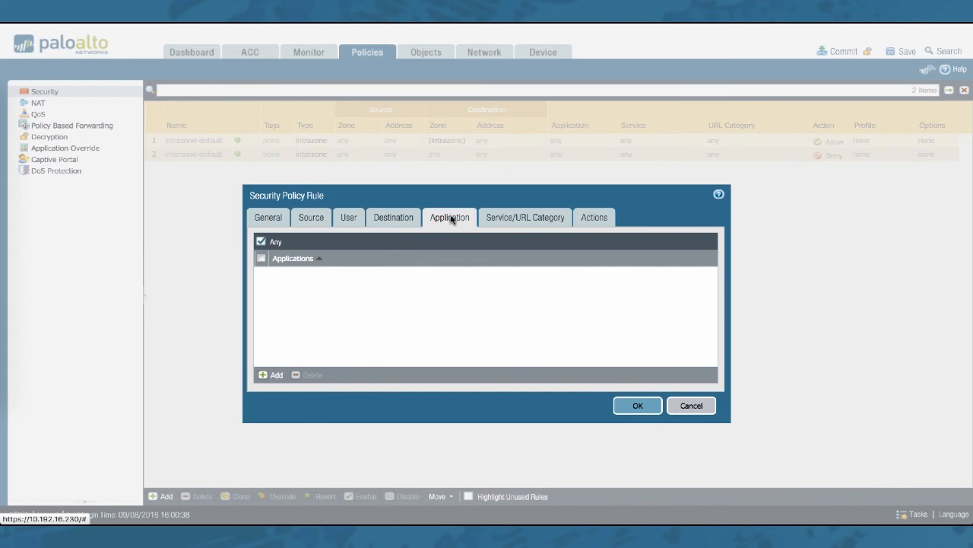
{"action": "left_click", "coordinate": [272, 374]}
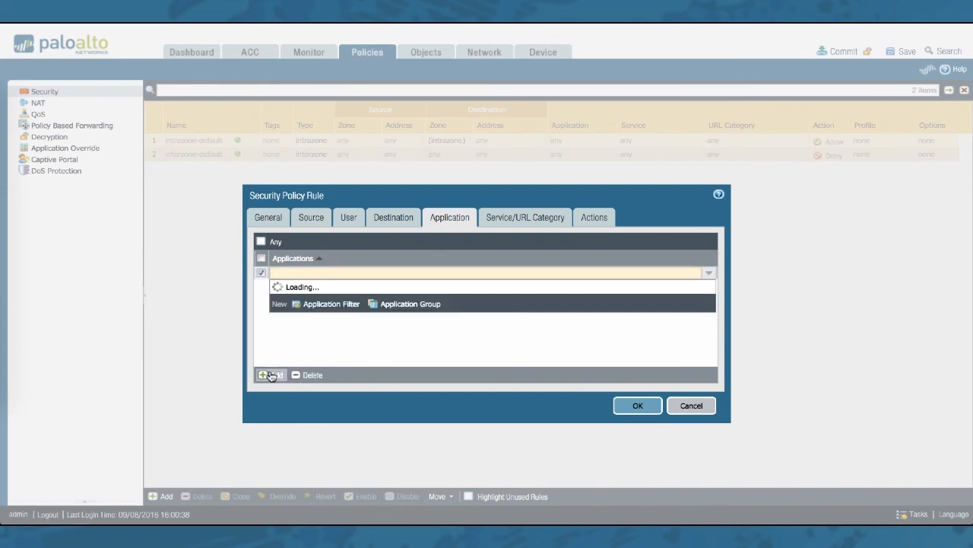
{"action": "type", "text": "dns"}
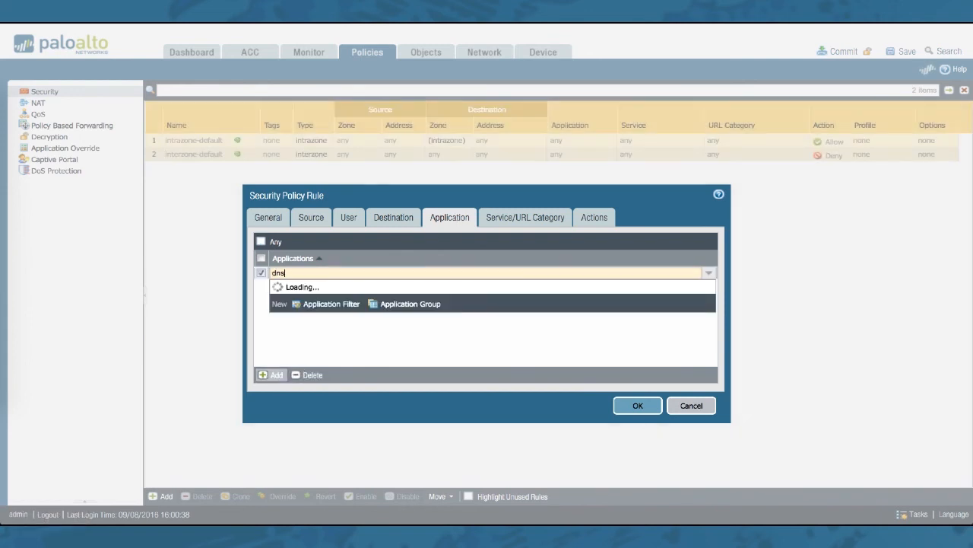
{"action": "left_click", "coordinate": [288, 307]}
{"action": "left_click", "coordinate": [272, 374]}
{"action": "type", "text": "web-brow"}
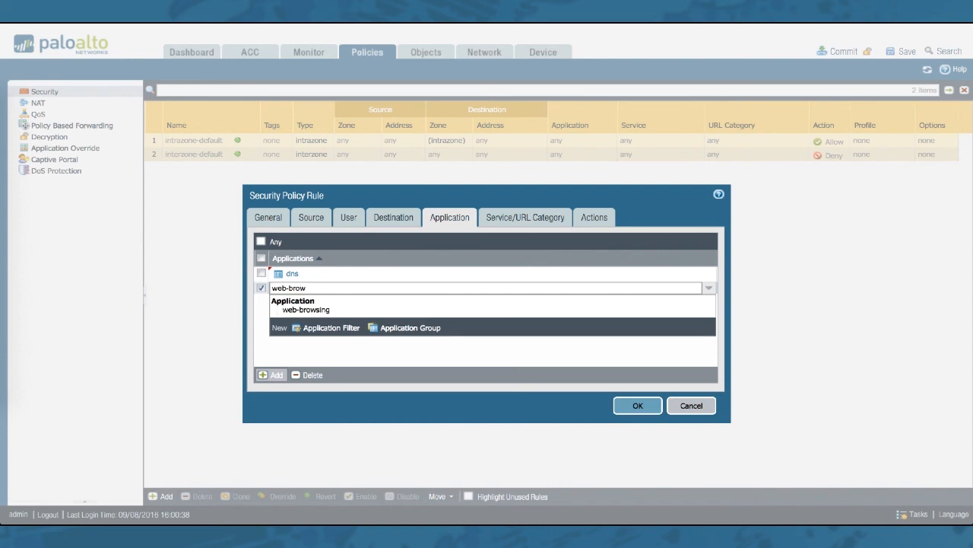
{"action": "left_click", "coordinate": [304, 311]}
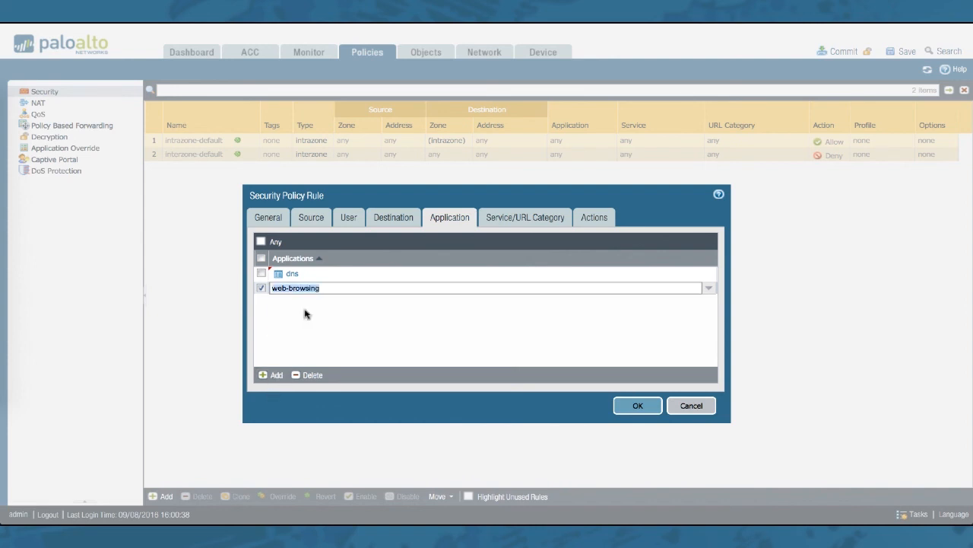
{"action": "left_click", "coordinate": [272, 375]}
{"action": "type", "text": "ssl"}
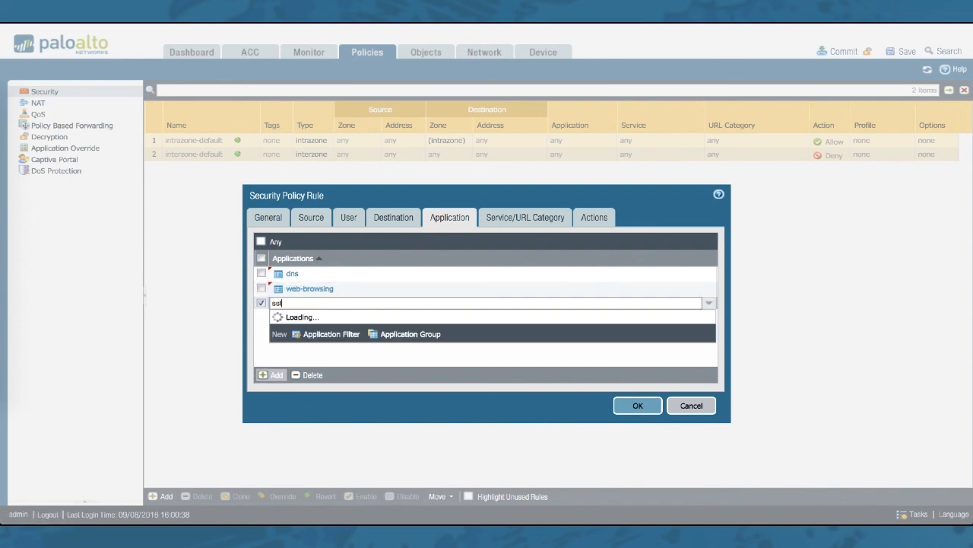
{"action": "left_click", "coordinate": [283, 350]}
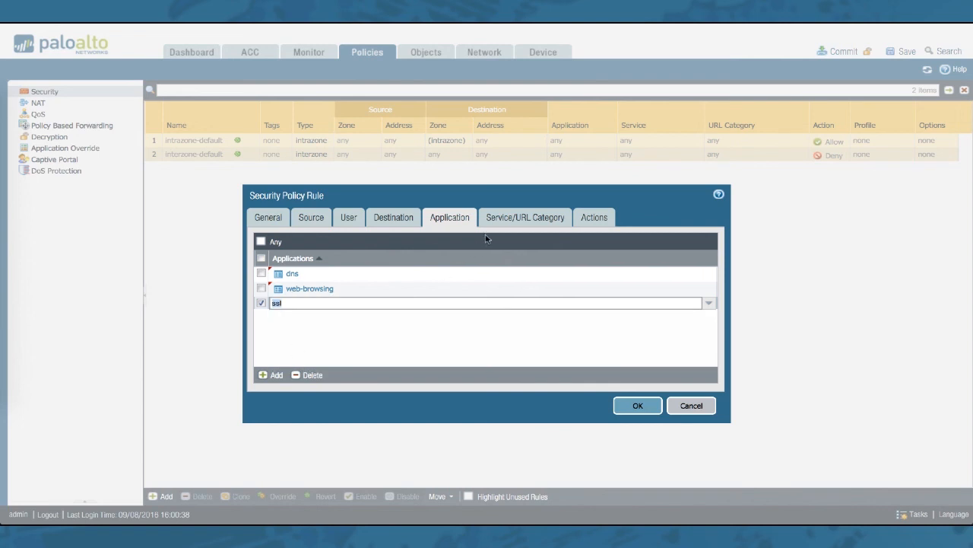
- Keep the service at application-default, set the profile type to Profiles, and use default for Antivirus and Vulnerability Protection
{"action": "left_click", "coordinate": [501, 220]}
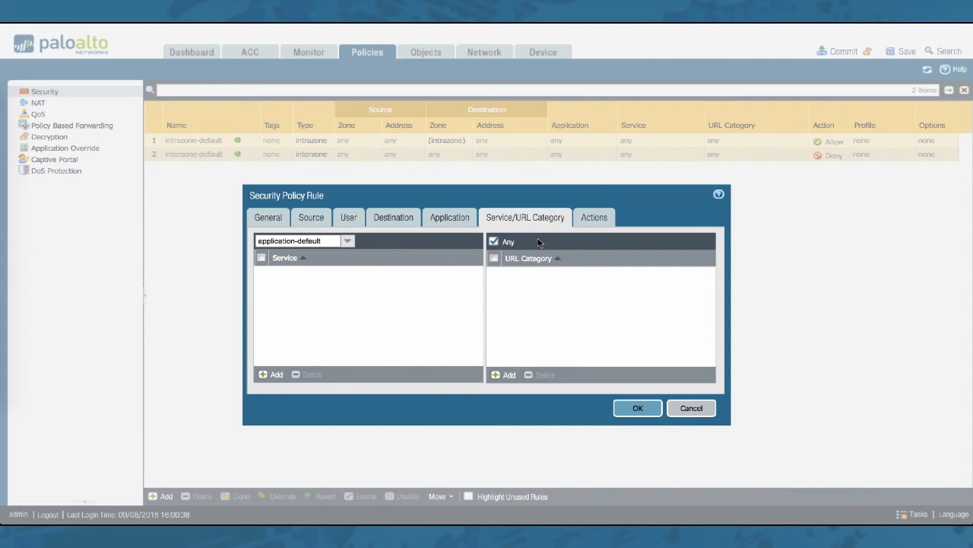
{"action": "left_click", "coordinate": [605, 218]}
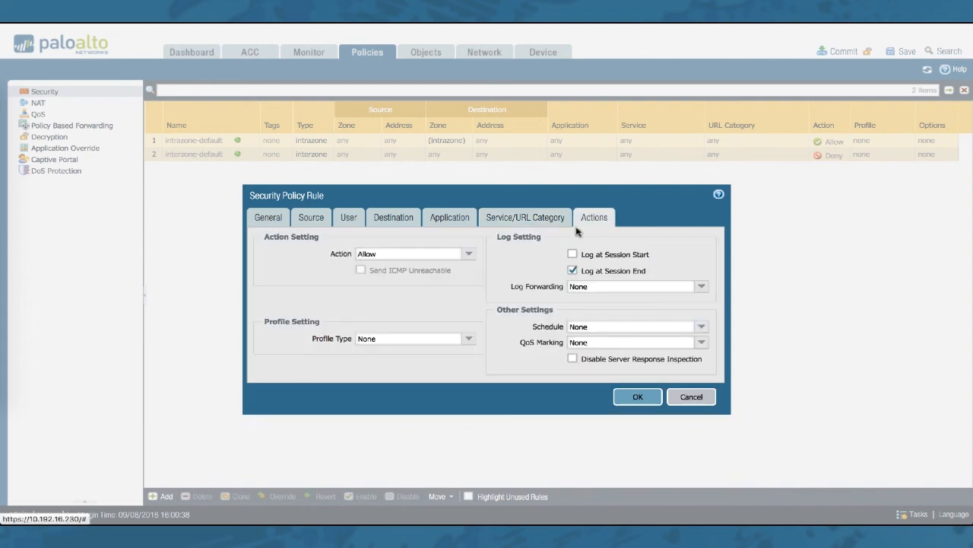
{"action": "left_click", "coordinate": [471, 340]}
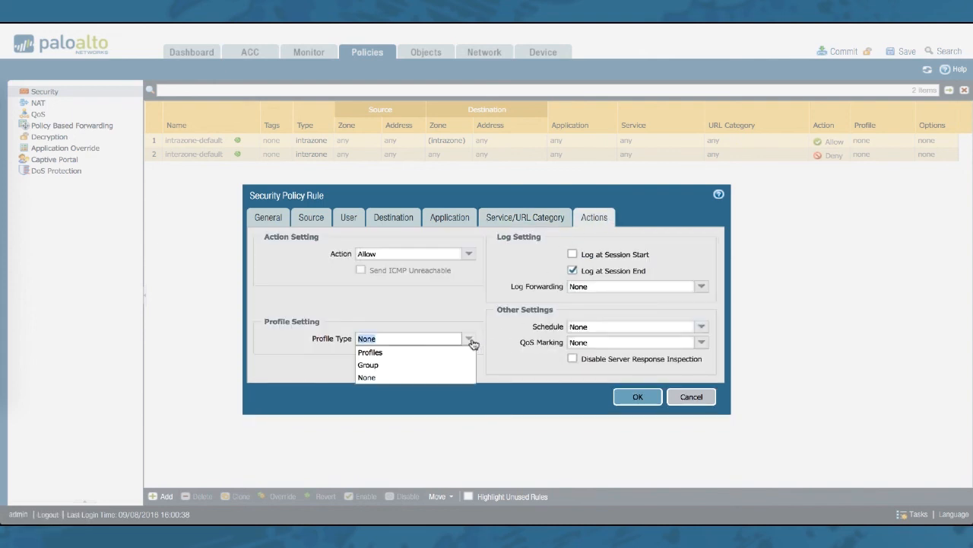
{"action": "left_click", "coordinate": [395, 354]}
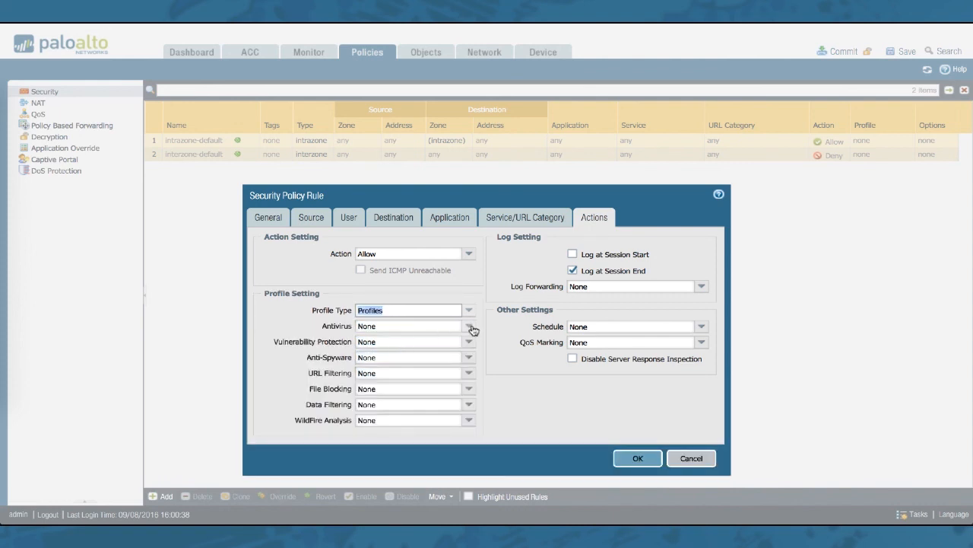
{"action": "left_click", "coordinate": [471, 328]}
{"action": "left_click", "coordinate": [415, 352]}
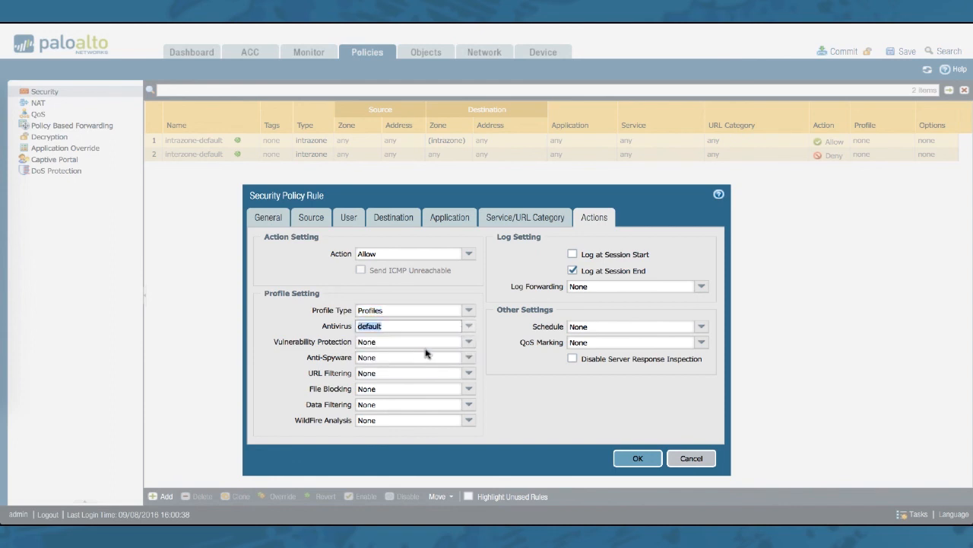
{"action": "left_click", "coordinate": [468, 347]}
{"action": "left_click", "coordinate": [419, 367]}
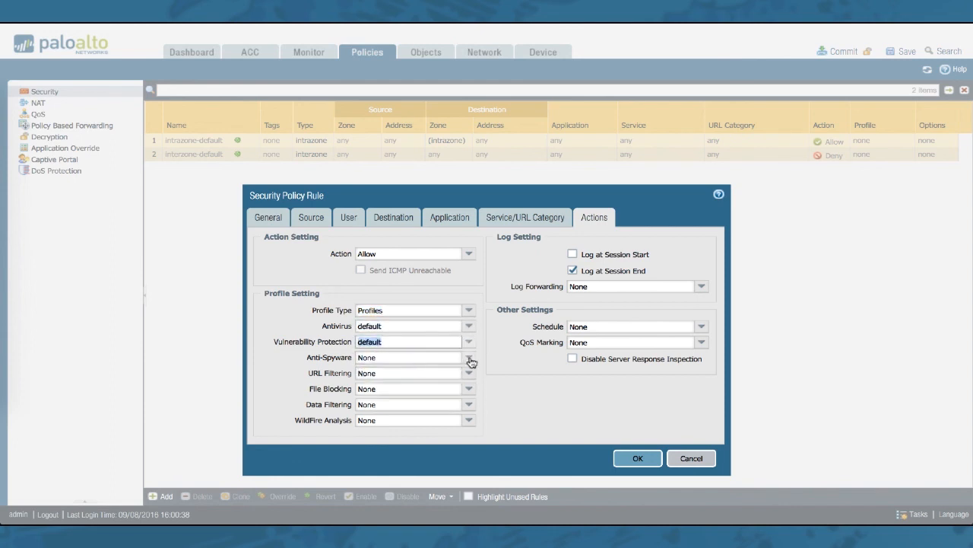
- Set Anti-Spyware to default, assign a URL Filtering profile, and save the surf rule
{"action": "left_click", "coordinate": [468, 357]}
{"action": "left_click", "coordinate": [400, 384]}
{"action": "left_click", "coordinate": [469, 373]}
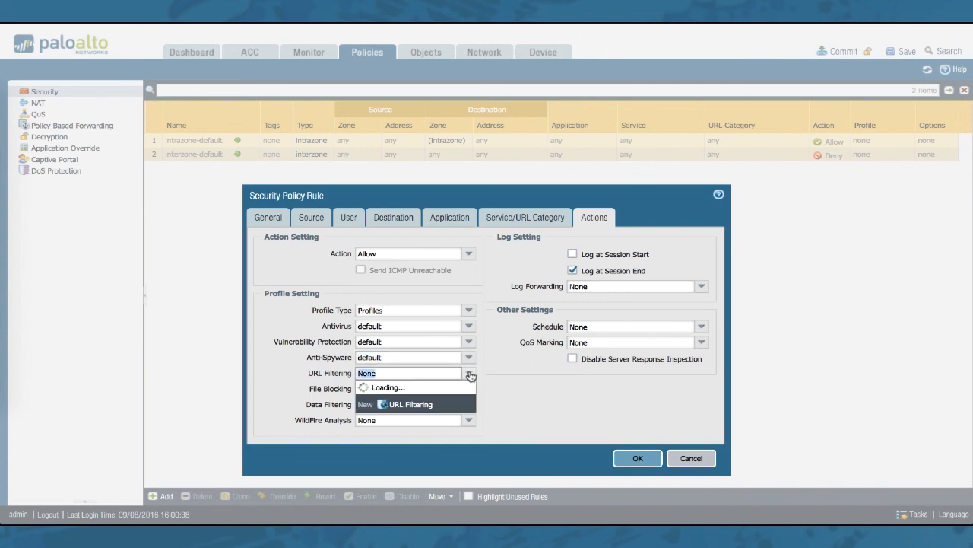
{"action": "left_click", "coordinate": [404, 397]}
{"action": "left_click", "coordinate": [638, 458]}
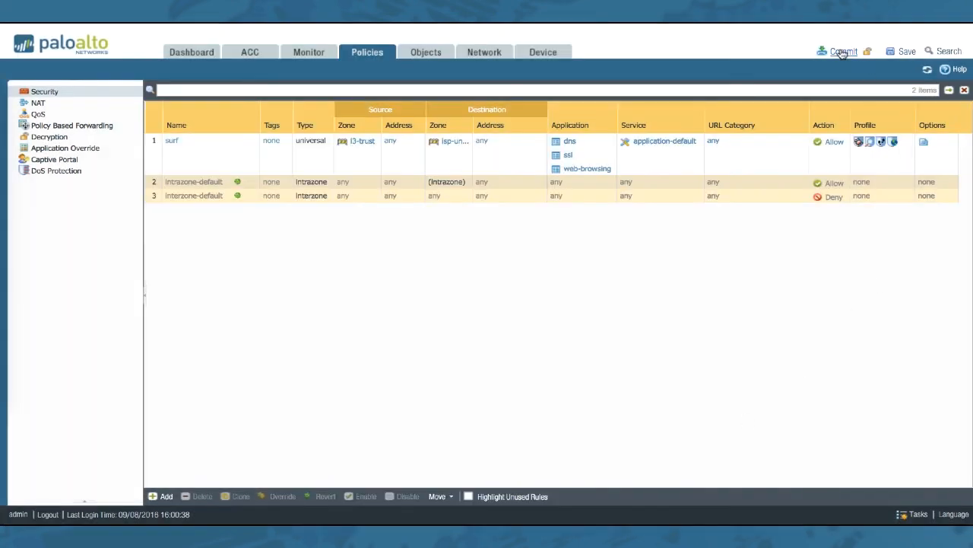
- Commit the configuration changes to the firewall and close the commit status
{"action": "left_click", "coordinate": [841, 52]}
{"action": "left_click", "coordinate": [539, 326]}
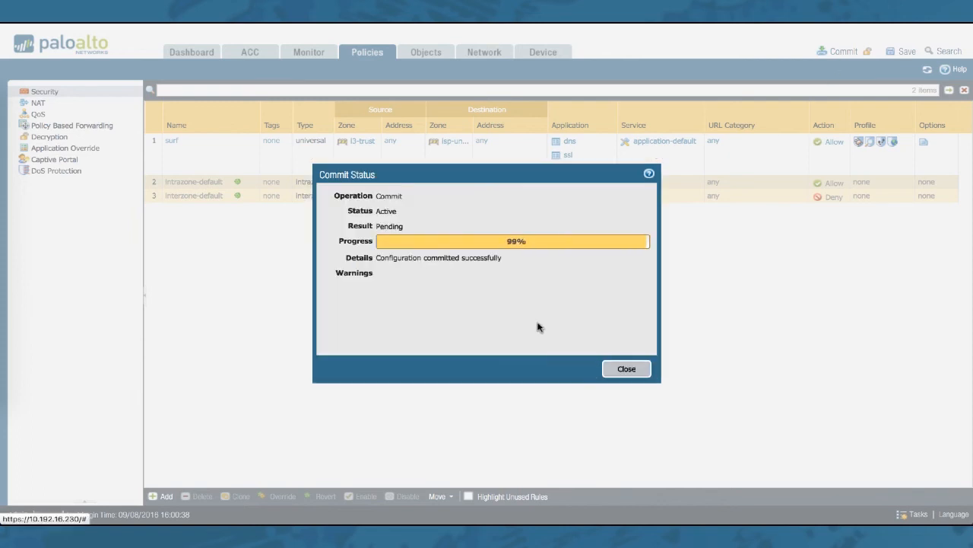
{"action": "left_click", "coordinate": [626, 368]}
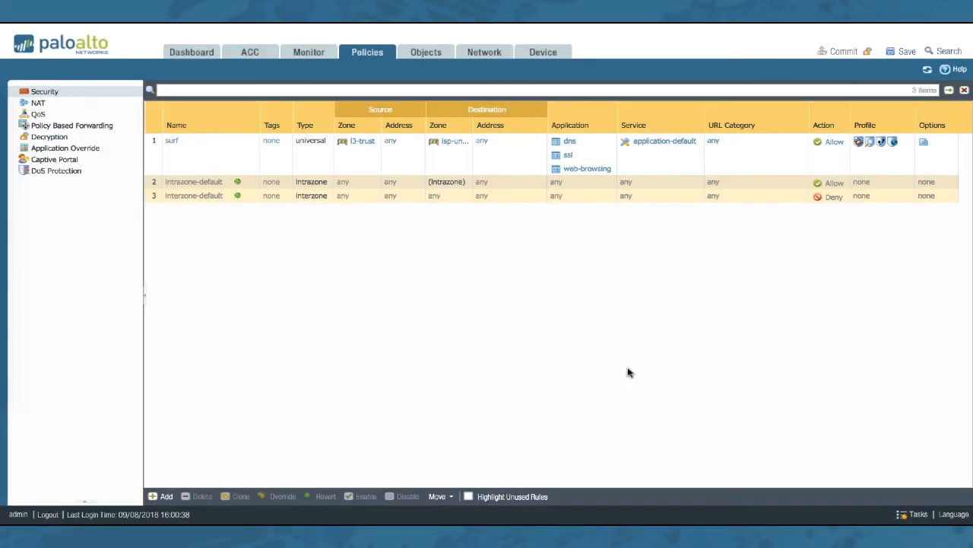